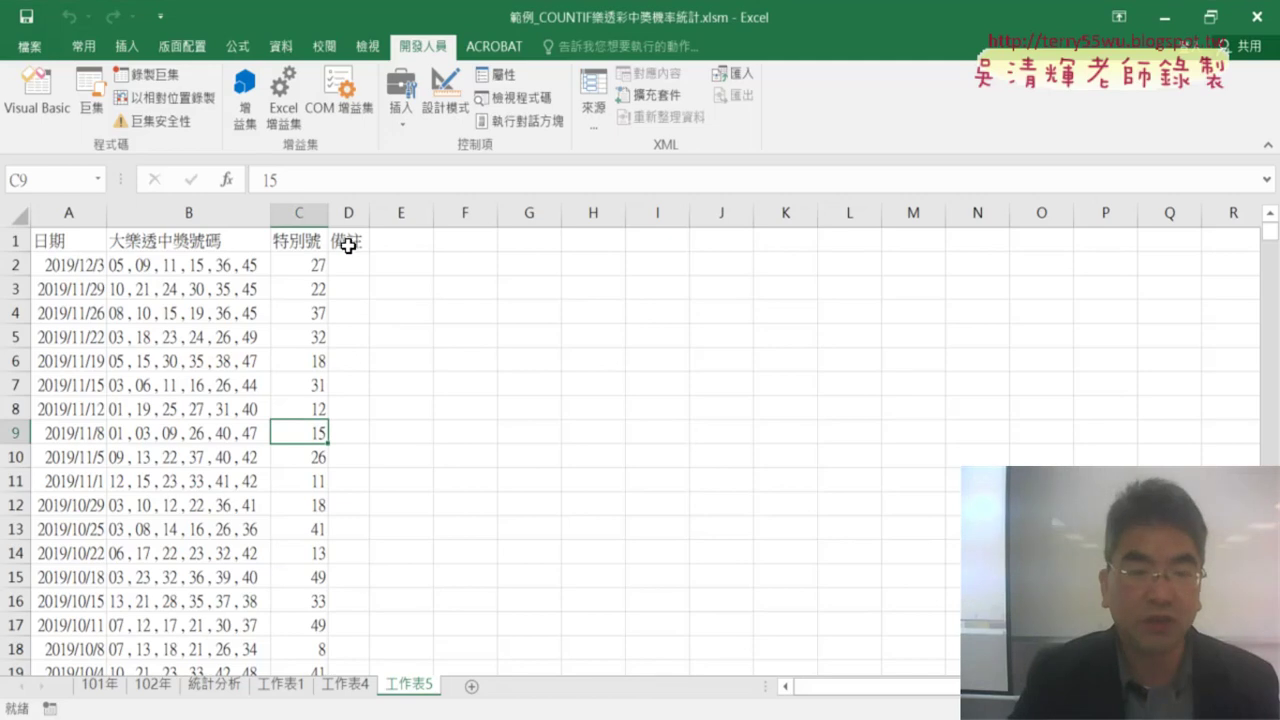
Highlight headers D1:I1, the comma-separated numbers in B2 and target D2:I2, then open the Visual Basic editor
drag(348, 241, 654, 246)
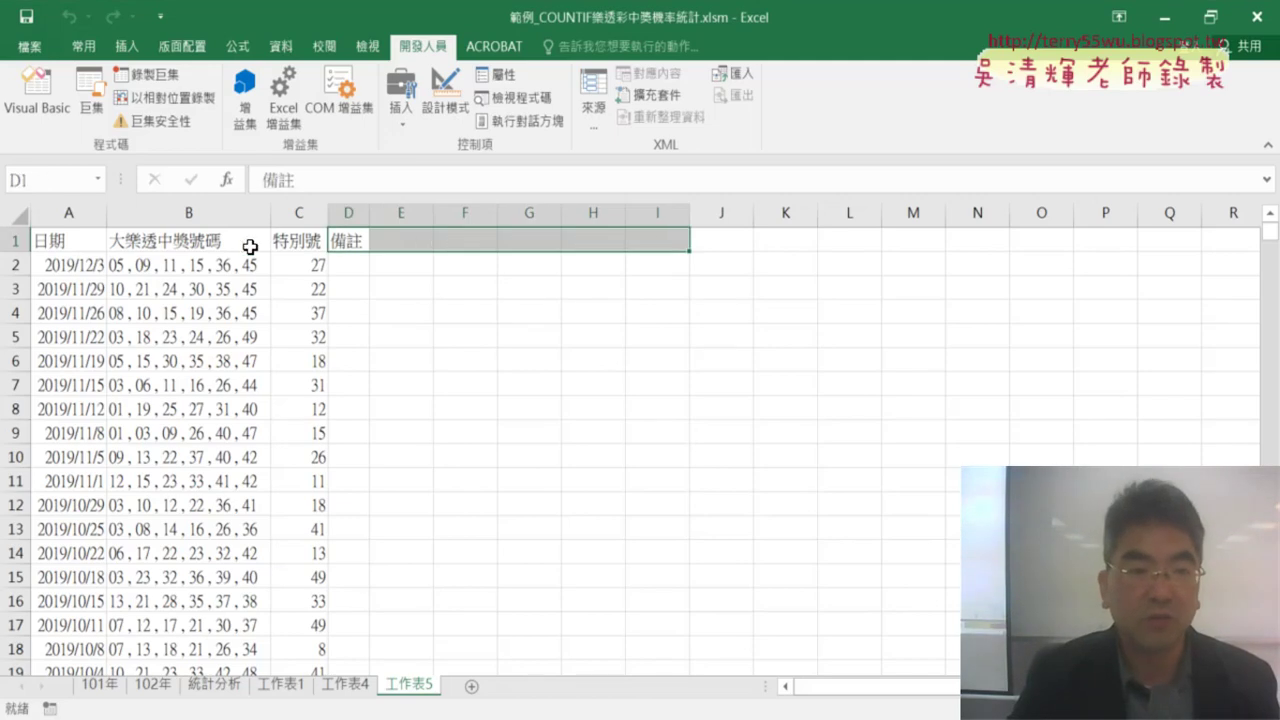
click(181, 266)
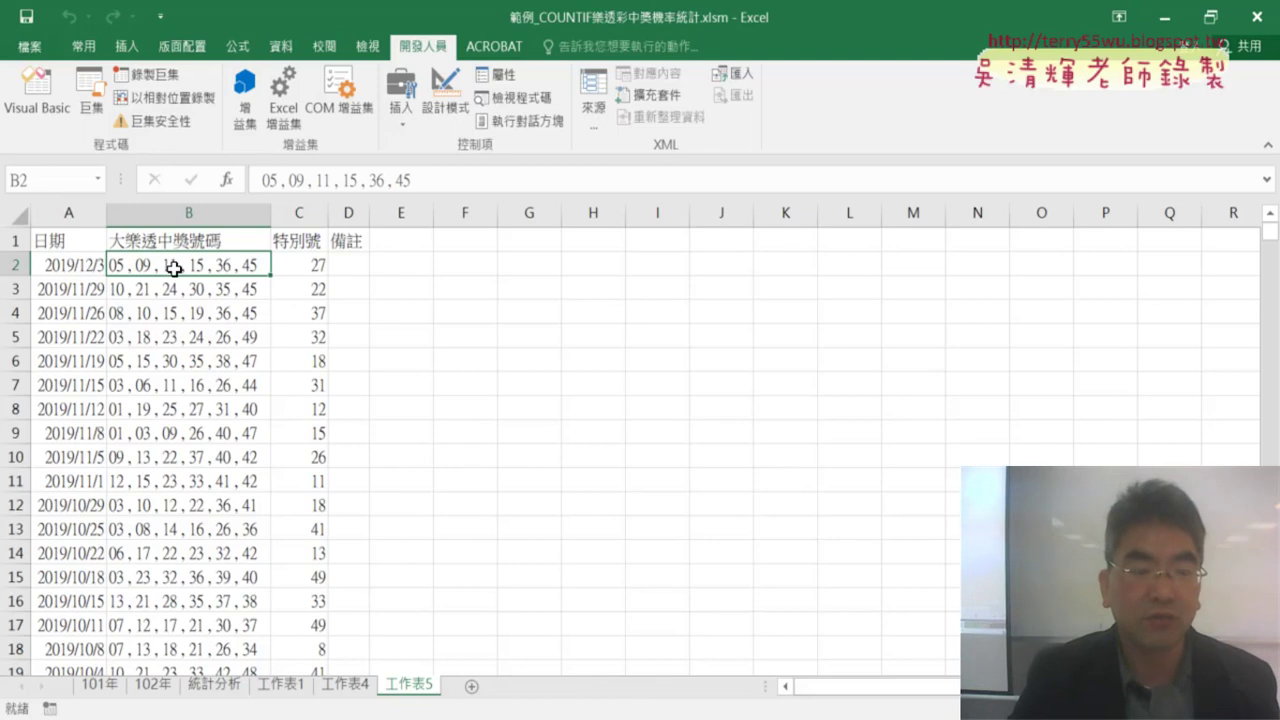
drag(347, 278, 671, 271)
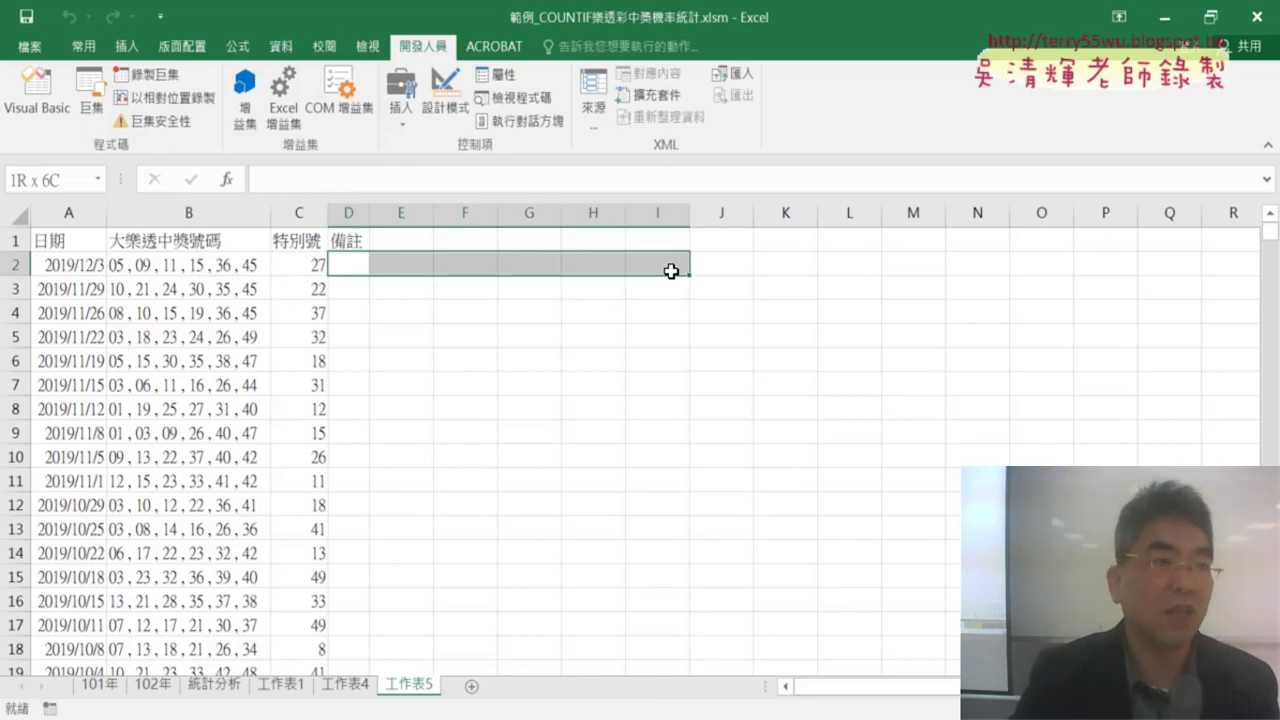
click(51, 105)
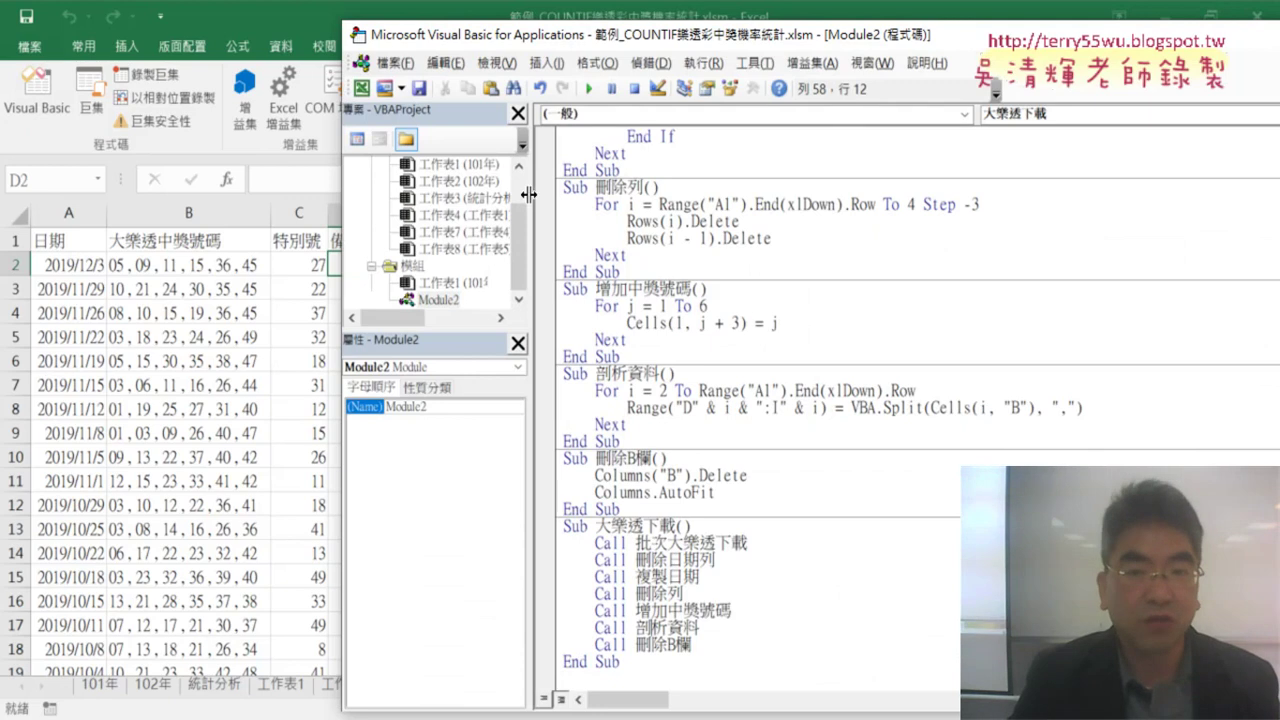
Narrow the Project pane, move the code window beside the sheet, and point out 增加中獎號碼
drag(528, 194, 430, 194)
drag(490, 42, 693, 44)
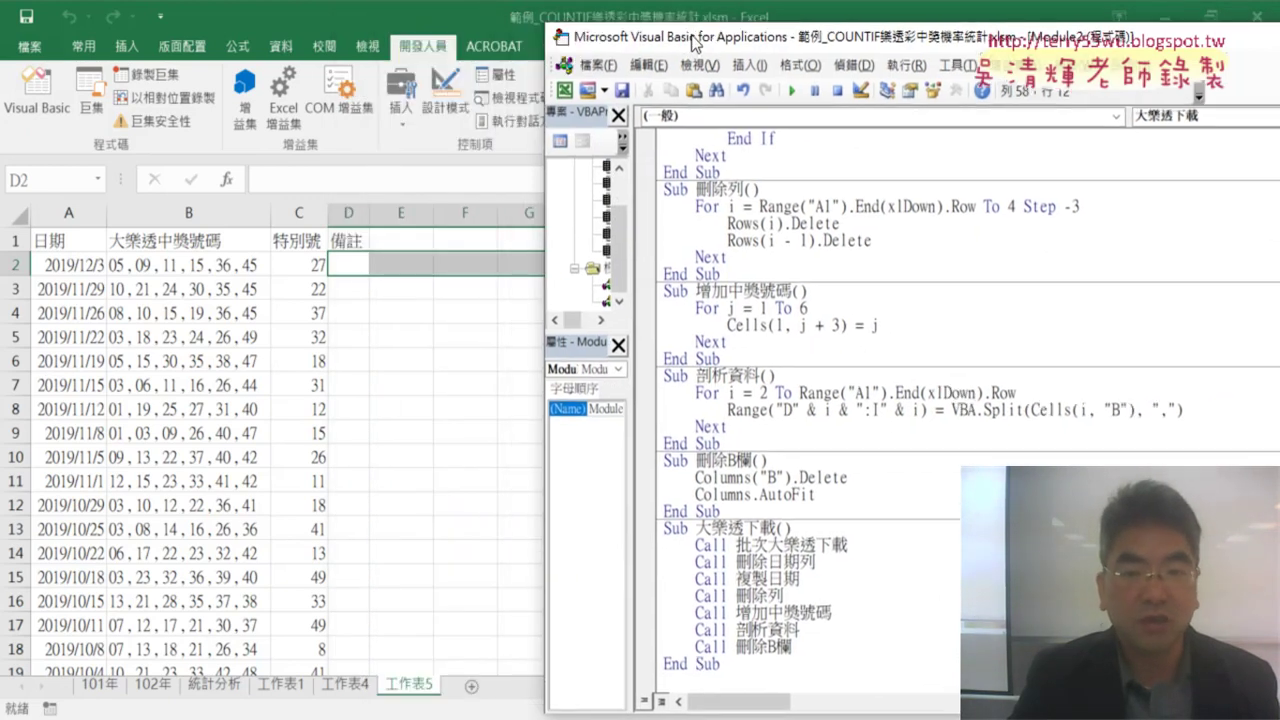
drag(696, 291, 787, 291)
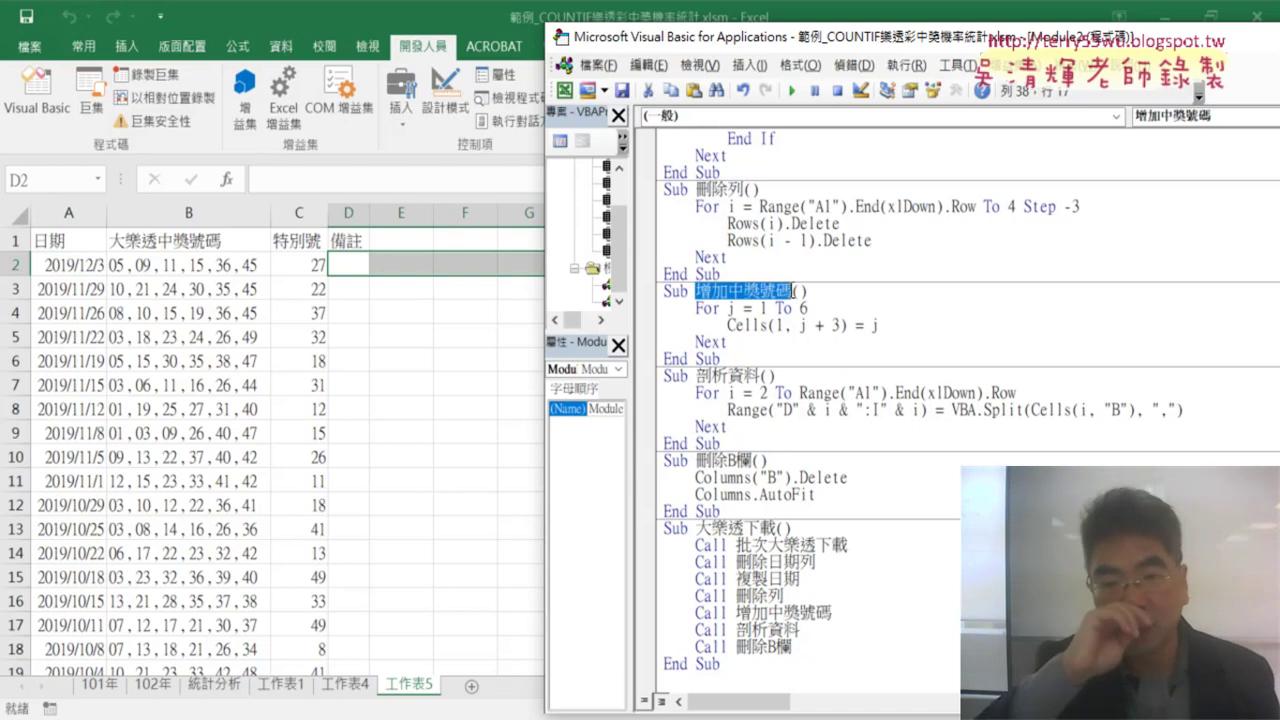
Rename the loop variable to j in For j = 1 To 6, then highlight the parts of Cells(1, j + 3) = j
double_click(731, 309)
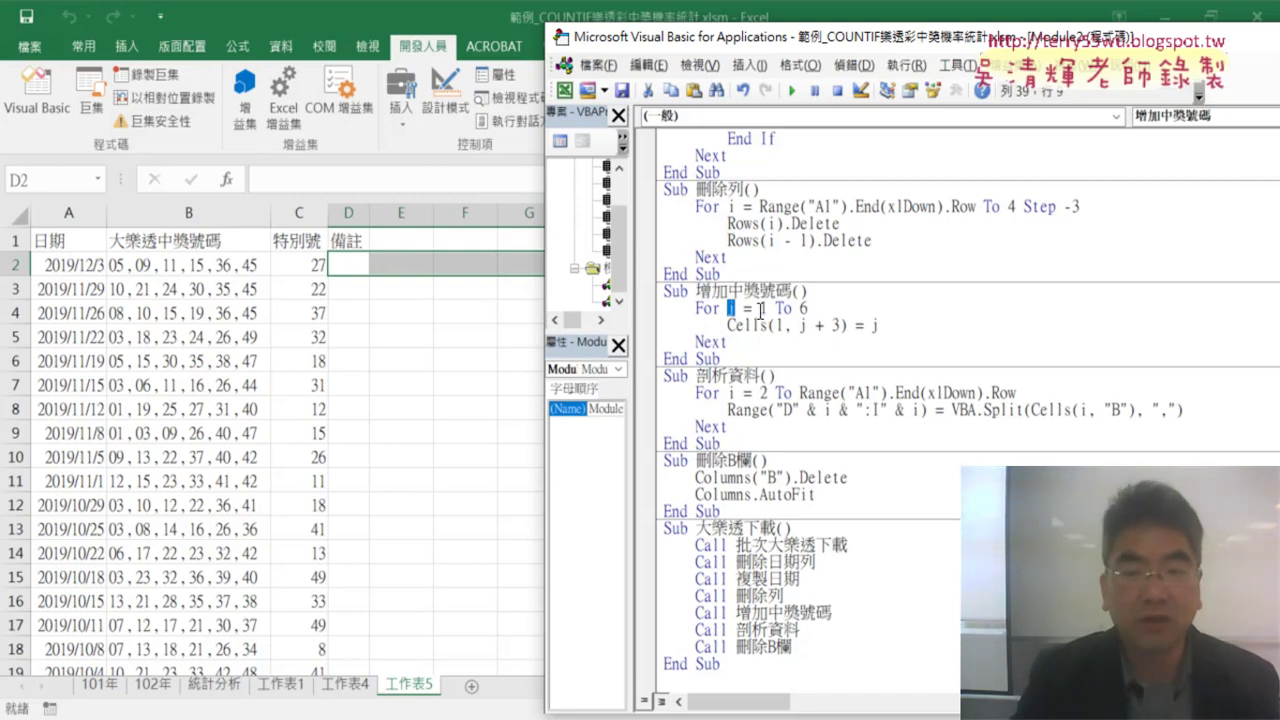
text(j)
drag(760, 310, 812, 304)
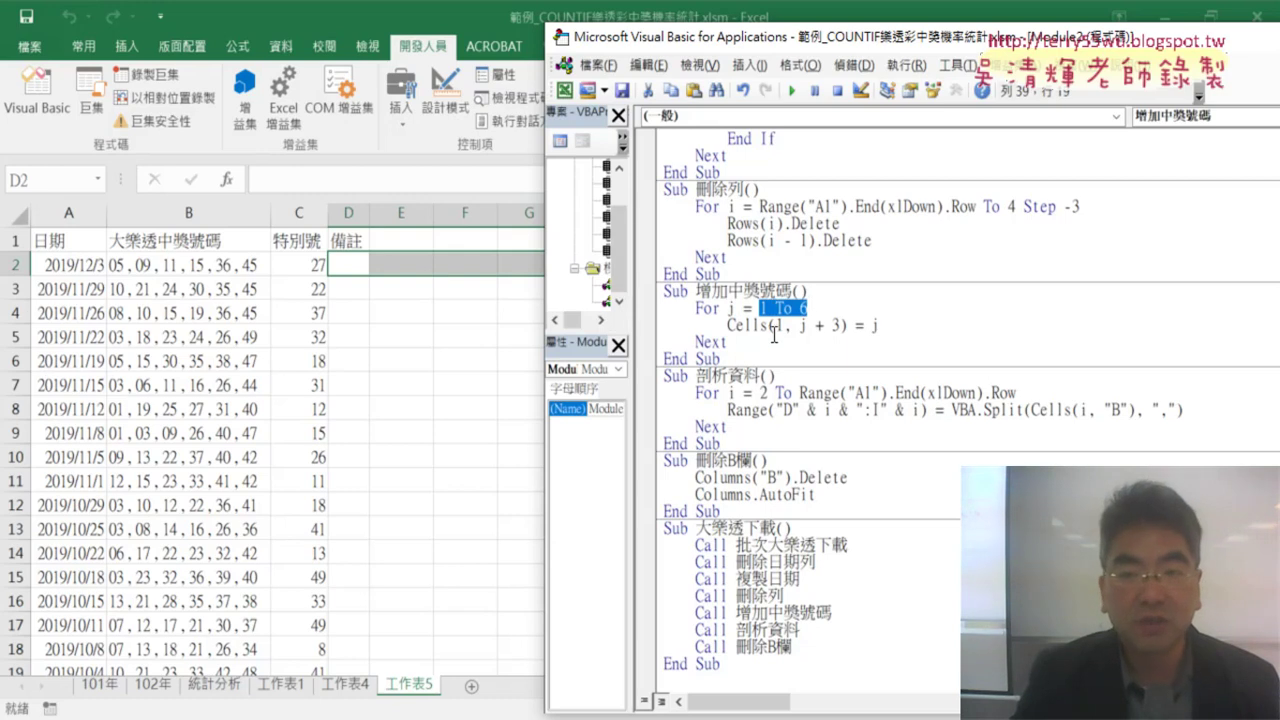
click(771, 328)
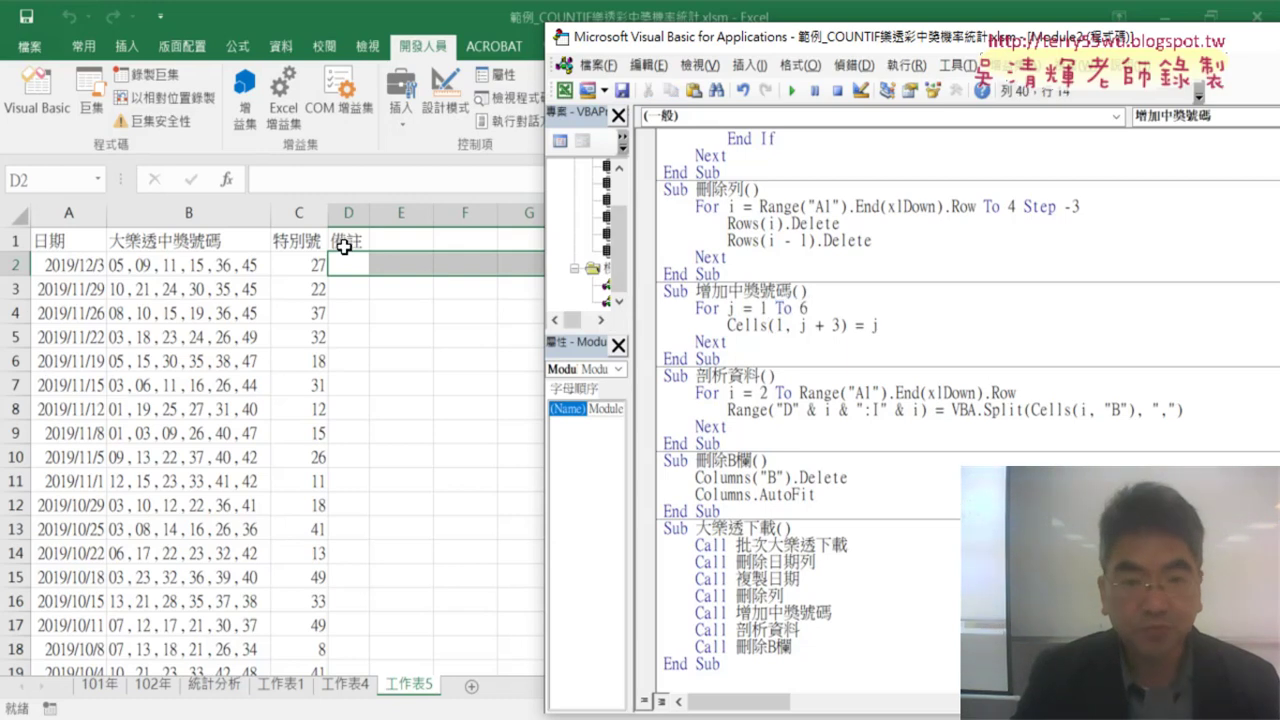
double_click(782, 324)
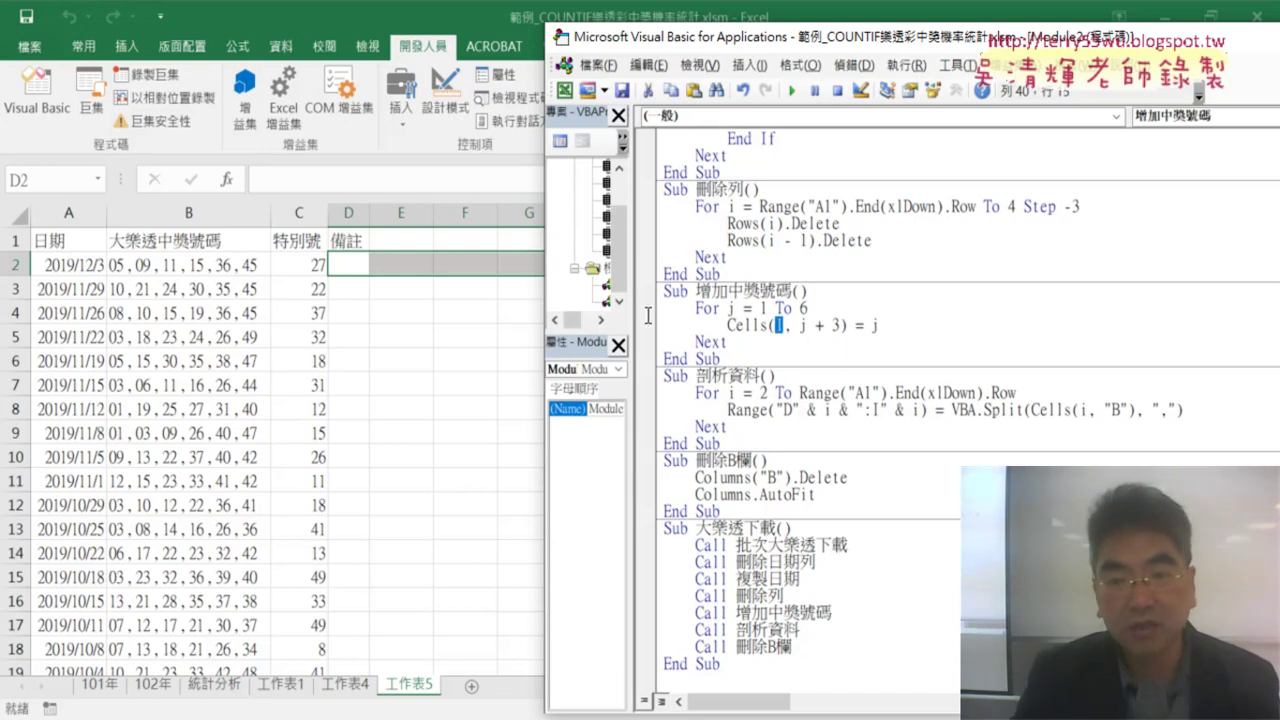
drag(798, 328, 838, 328)
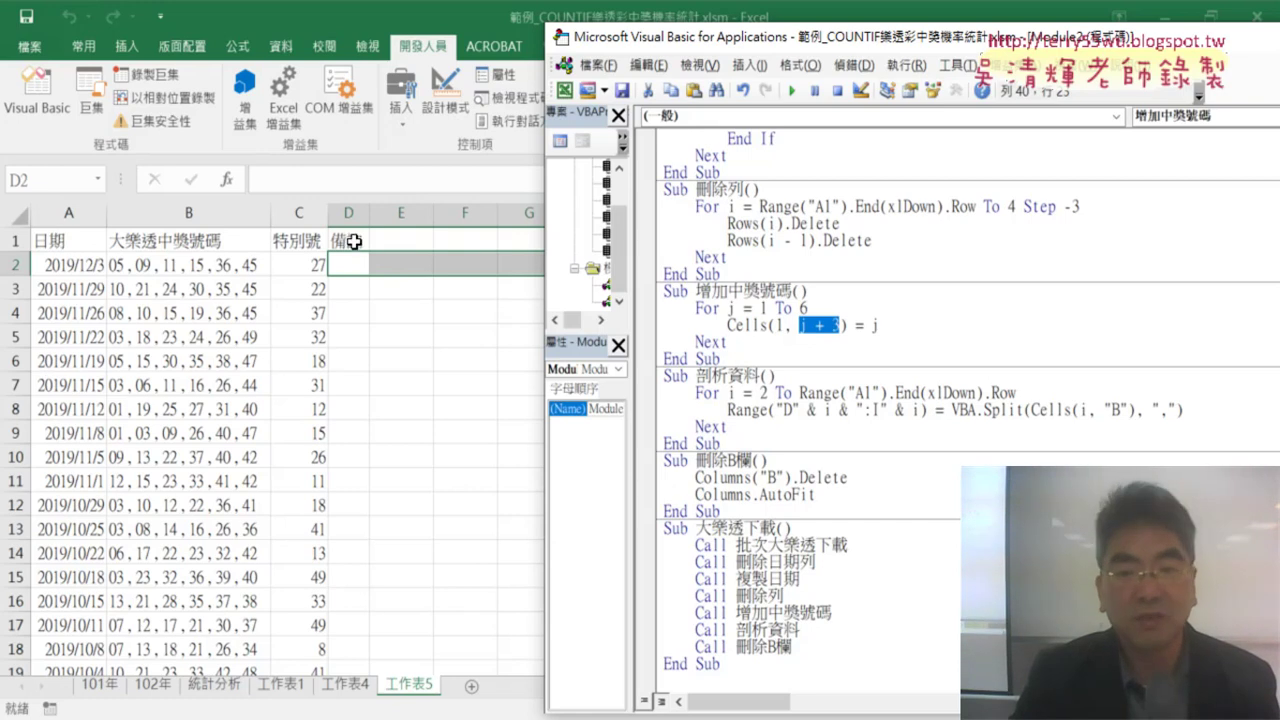
click(900, 333)
key(shift+Left)
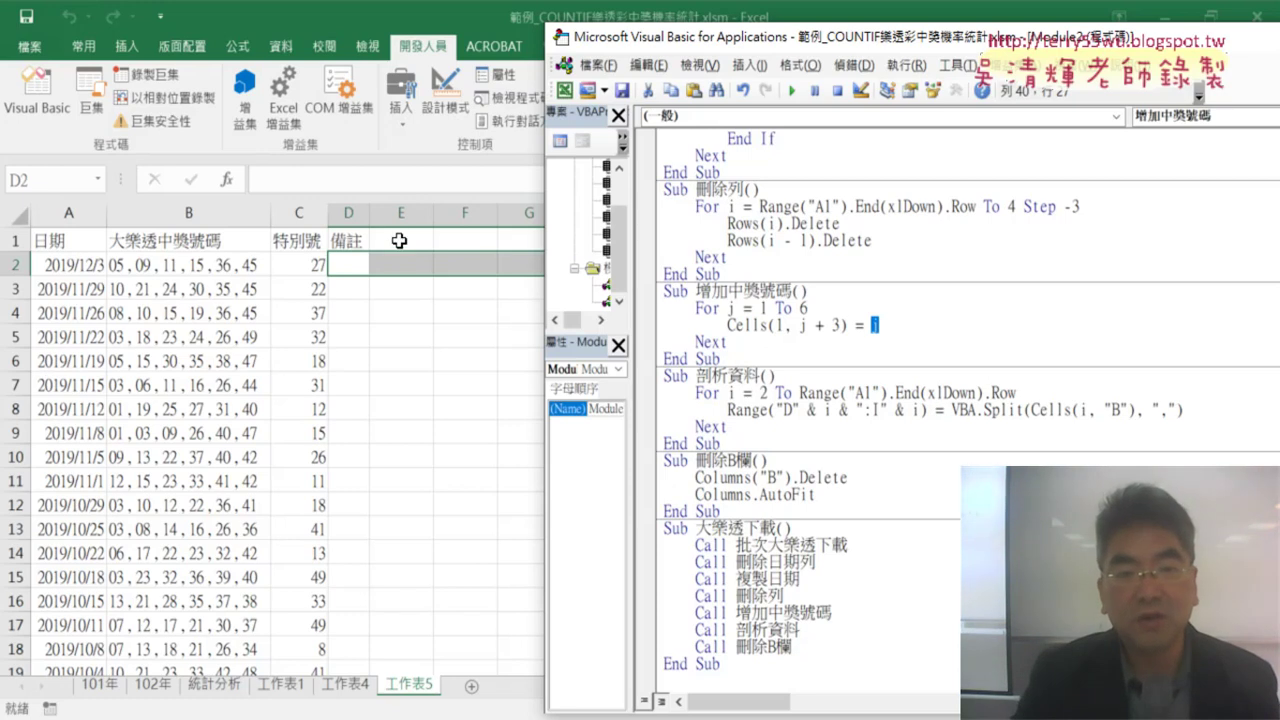
key(Left)
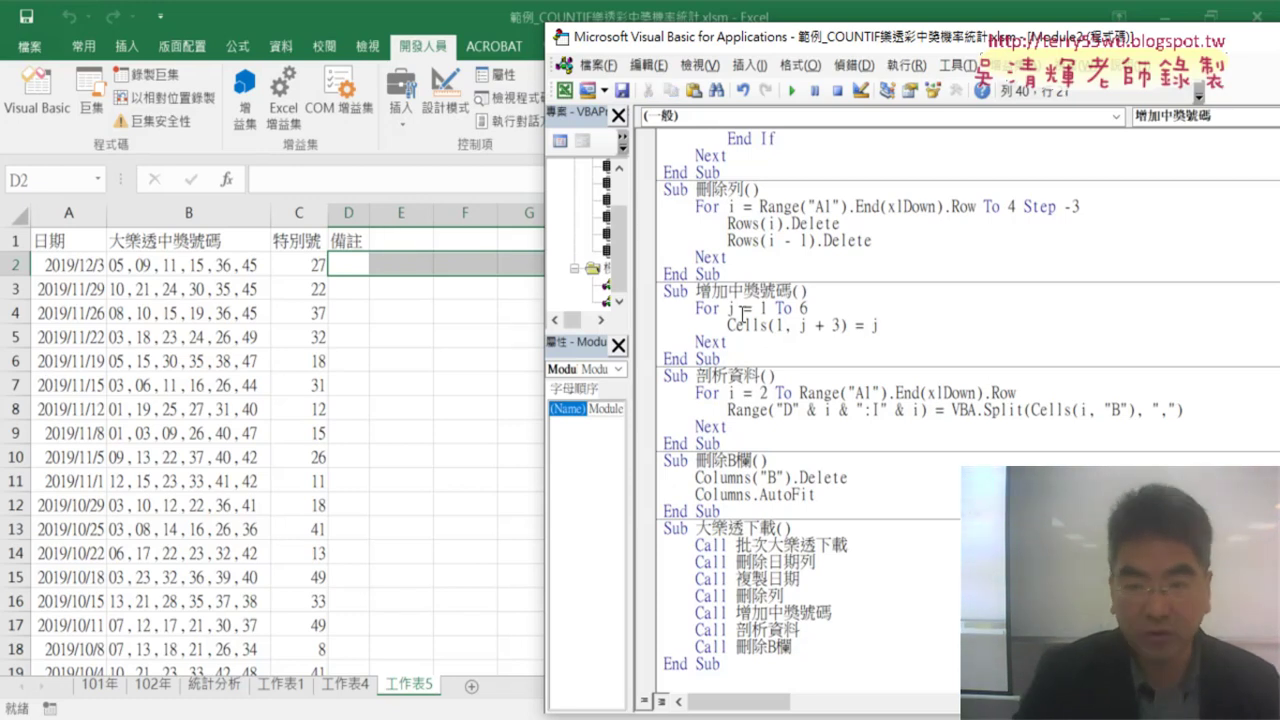
Step through 增加中獎號碼 with F8 until D1:I1 show 1 to 6, then reset the run
key(F8)
key(F8)
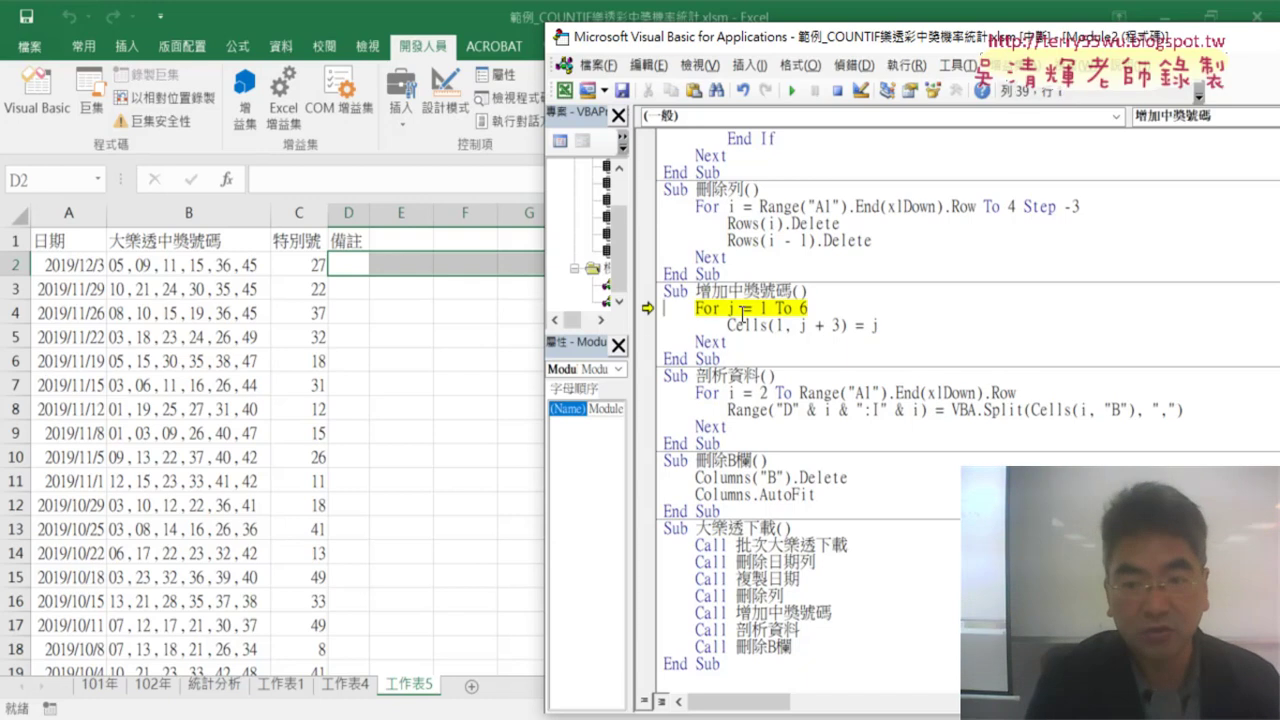
key(F8)
key(F8)
key(F8)
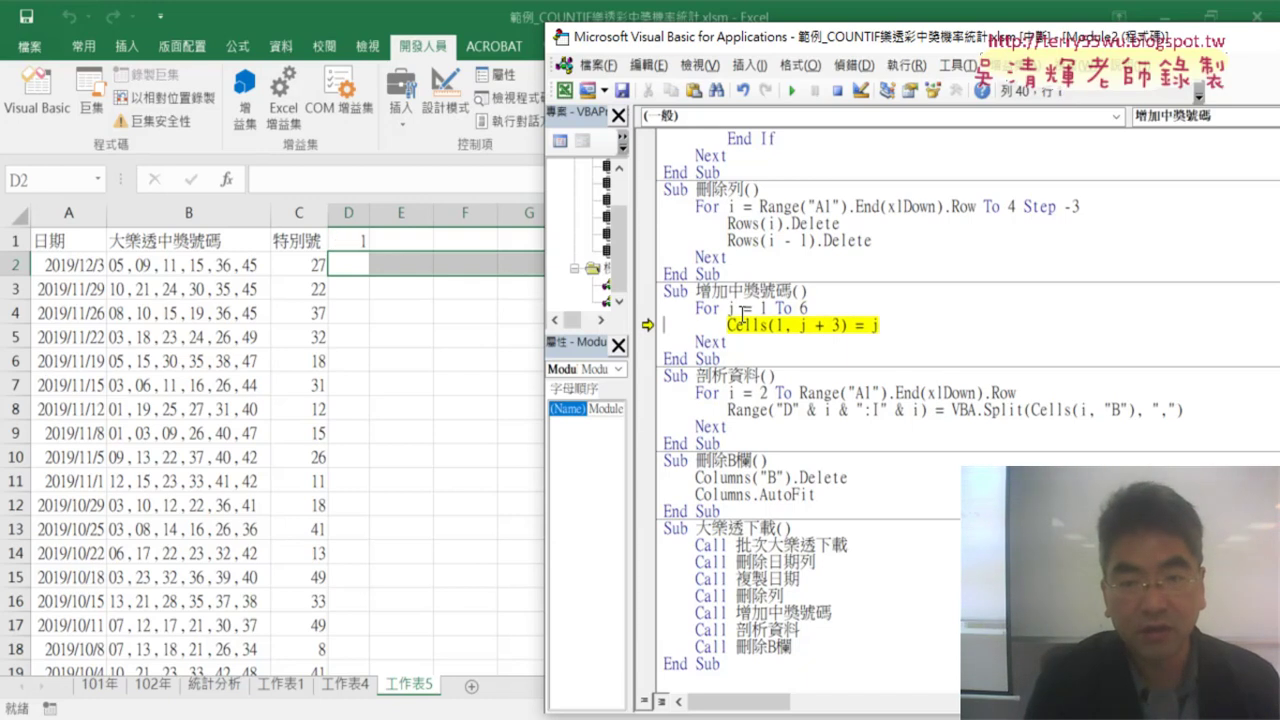
key(F8)
key(F8)
key(F8)
key(F8)
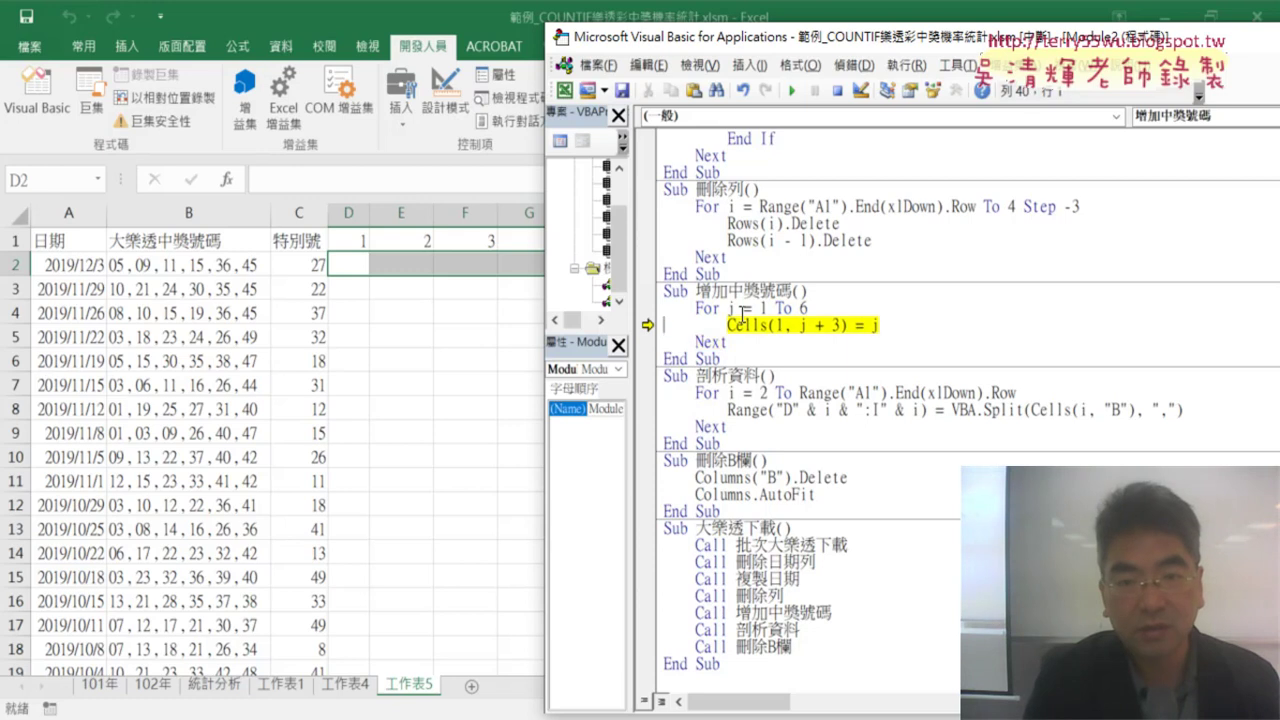
key(F8)
key(F8)
key(F8)
key(F8)
key(F8)
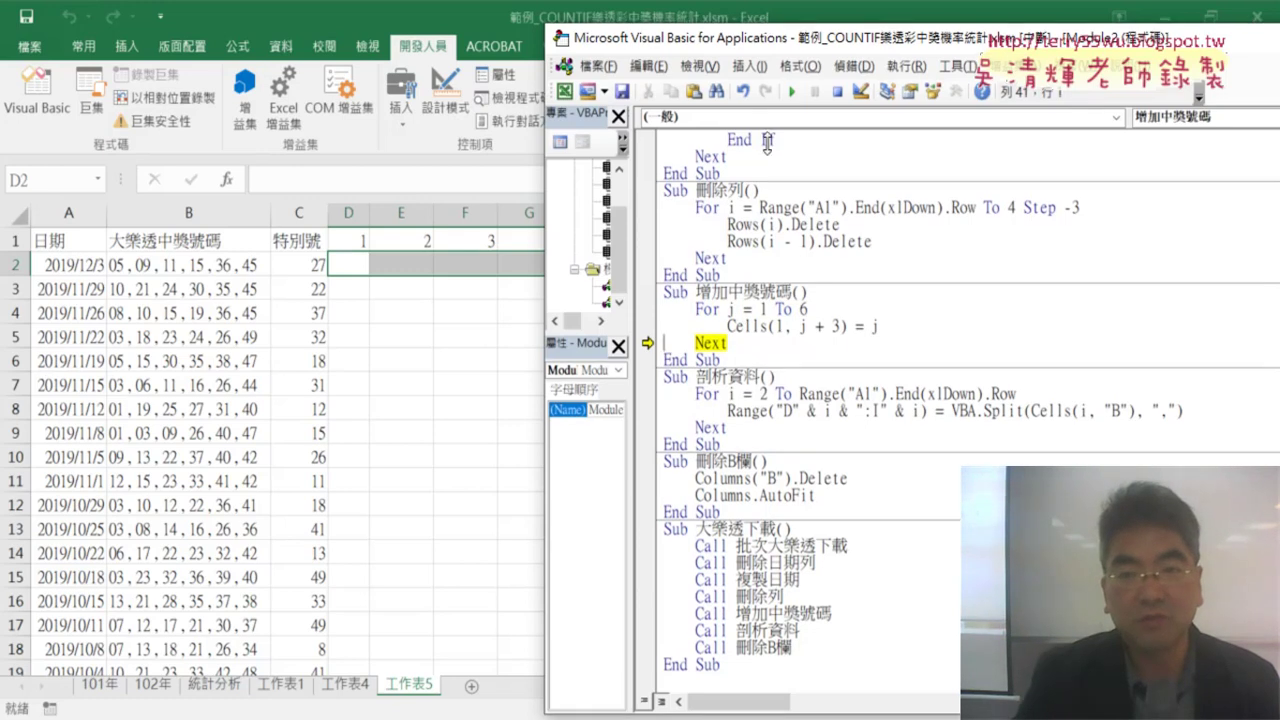
drag(767, 37, 767, 279)
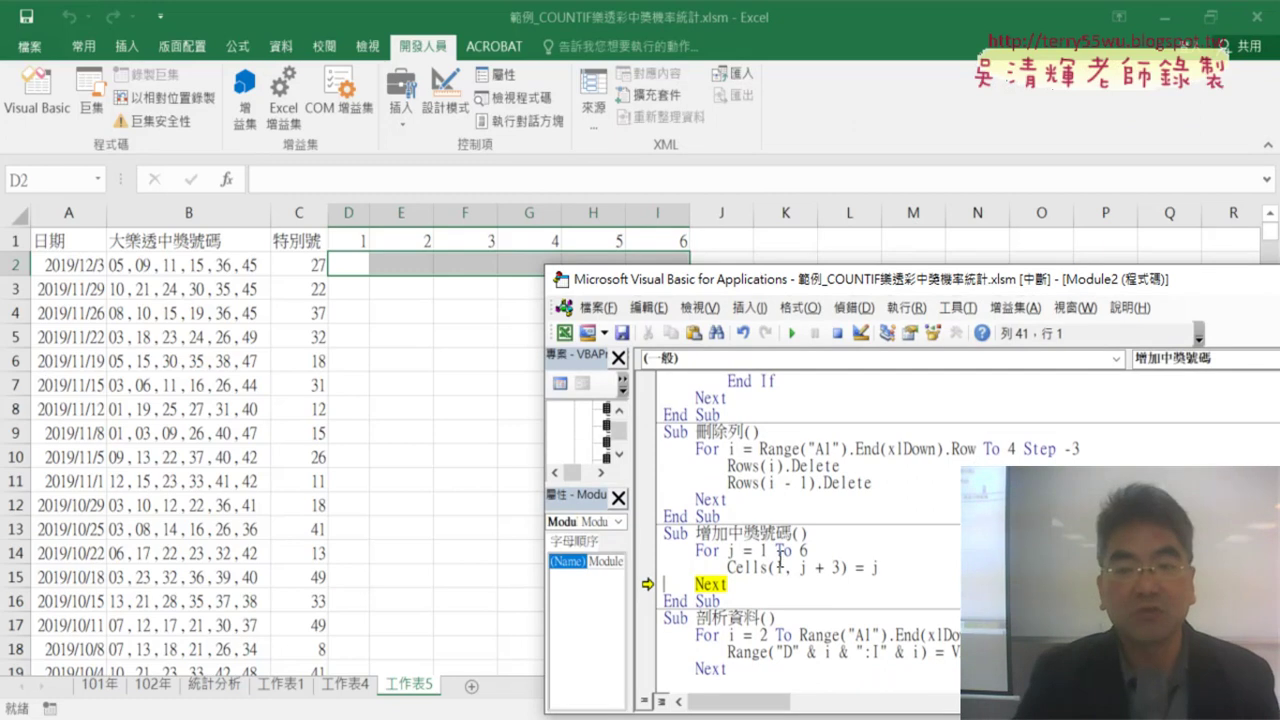
click(793, 333)
drag(780, 279, 692, 52)
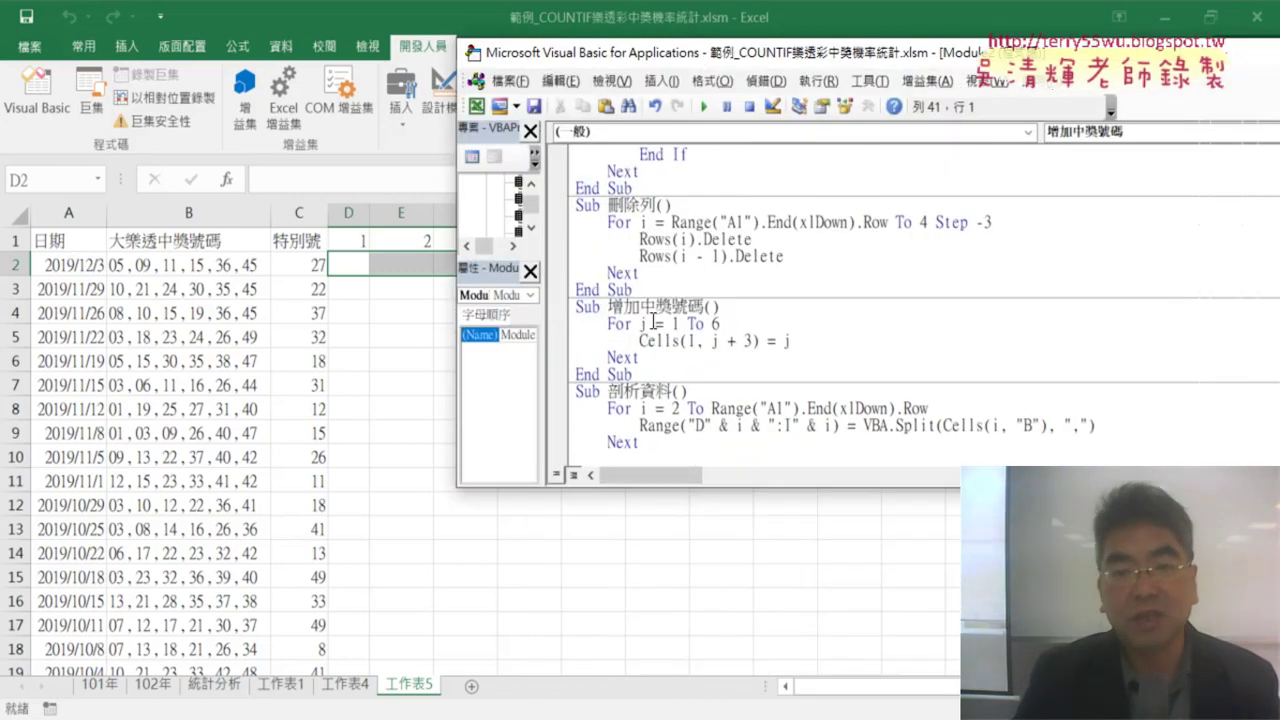
scroll(677, 364, down, 2)
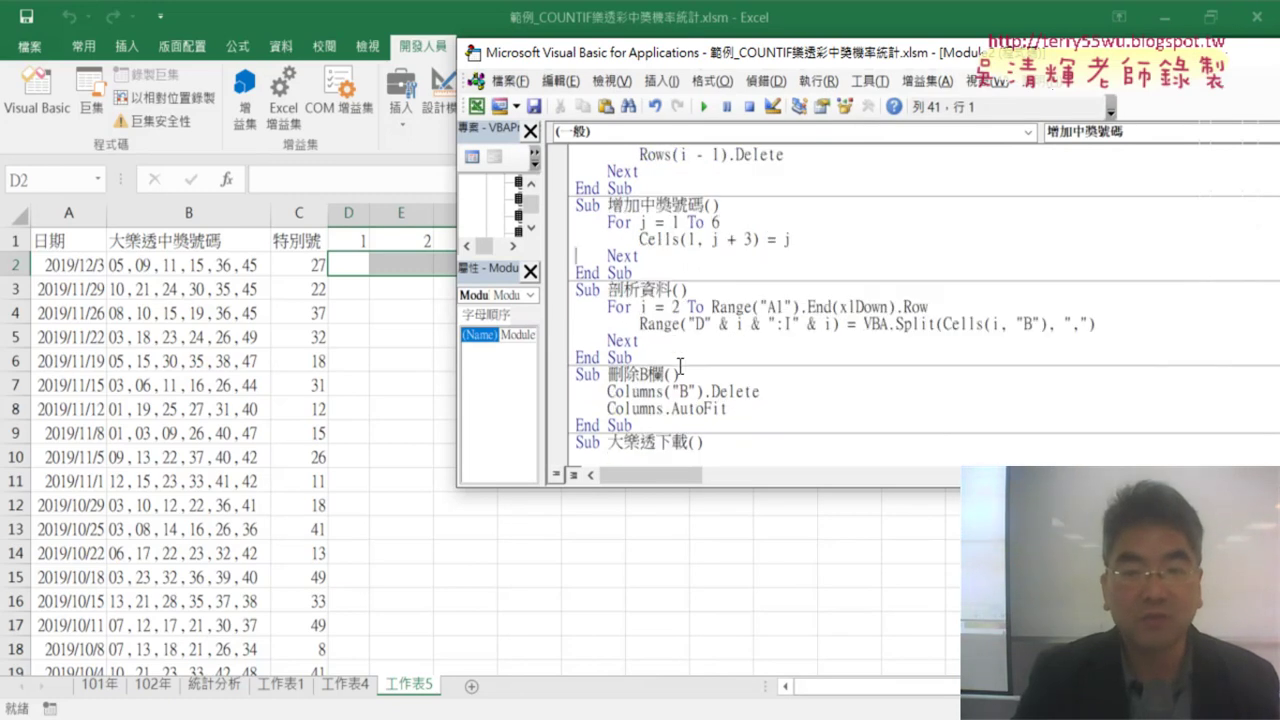
click(139, 274)
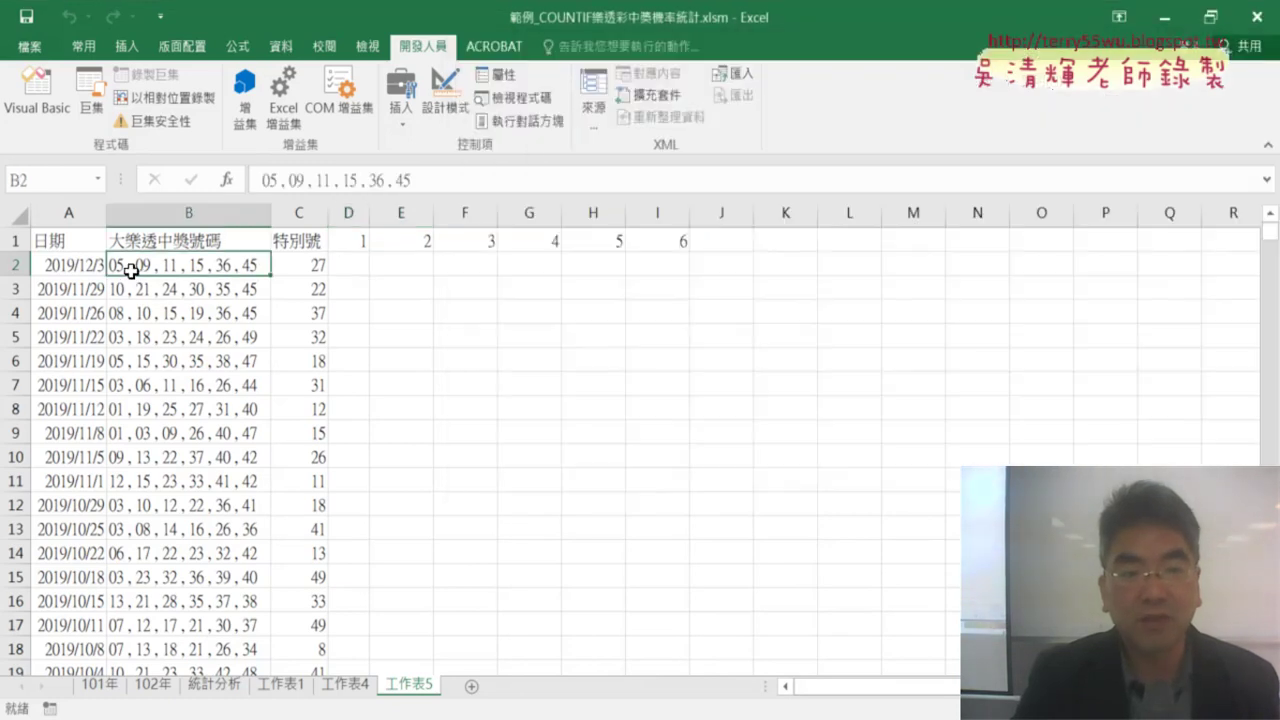
drag(353, 266, 679, 268)
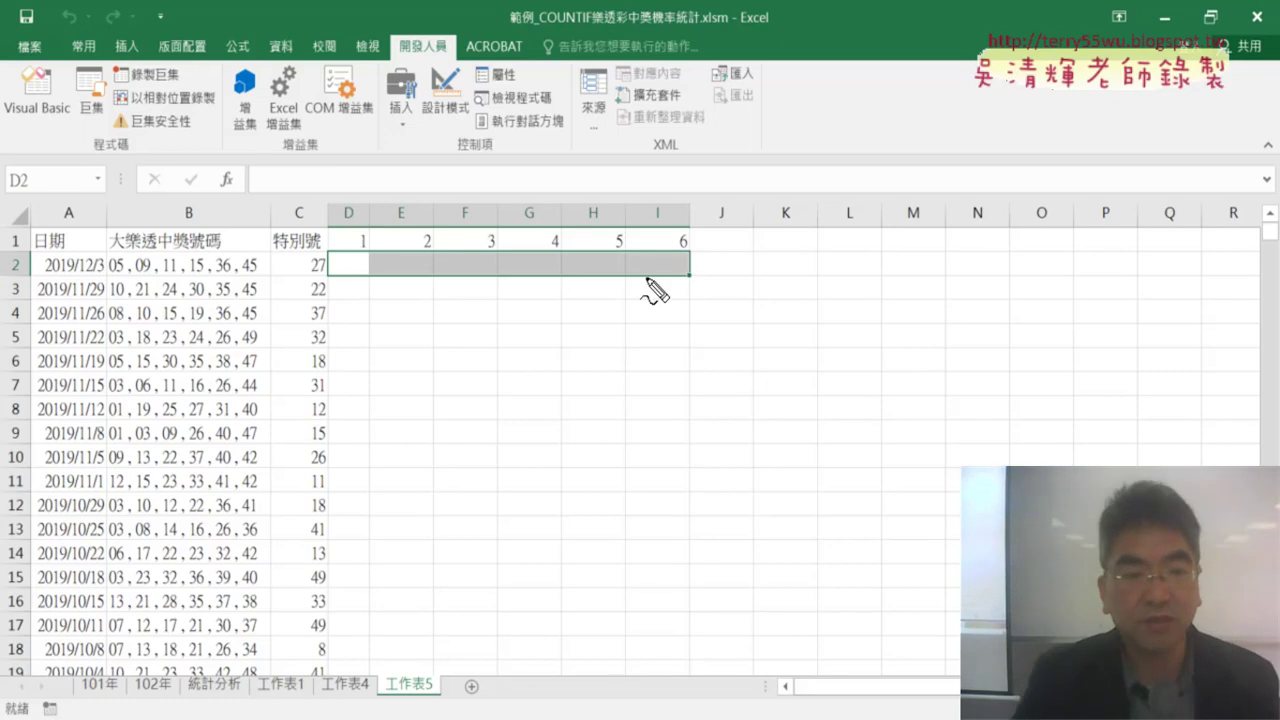
mouse_move(102, 251)
mouse_down()
mouse_move(110, 280)
mouse_move(262, 276)
mouse_up()
mouse_move(114, 273)
mouse_down()
mouse_move(262, 259)
mouse_move(322, 280)
mouse_move(558, 248)
mouse_move(325, 278)
mouse_up()
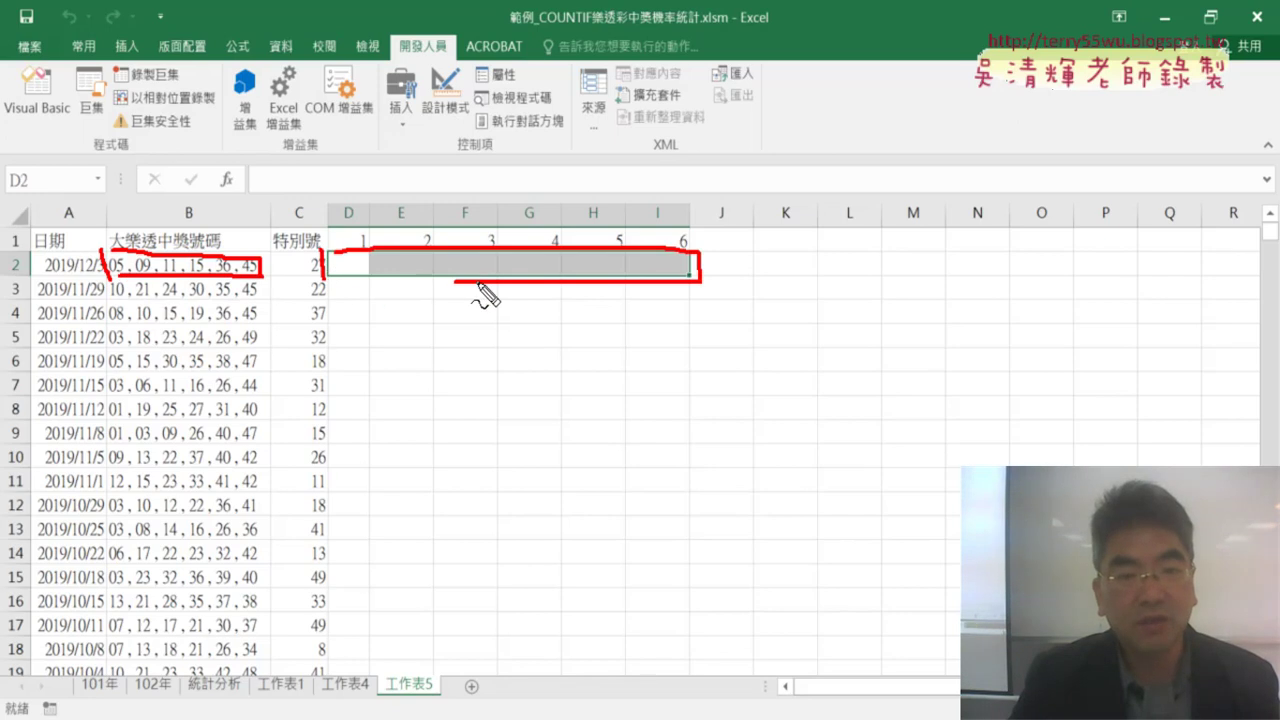
mouse_move(222, 243)
mouse_down()
mouse_move(304, 163)
mouse_move(472, 232)
mouse_move(480, 206)
mouse_up()
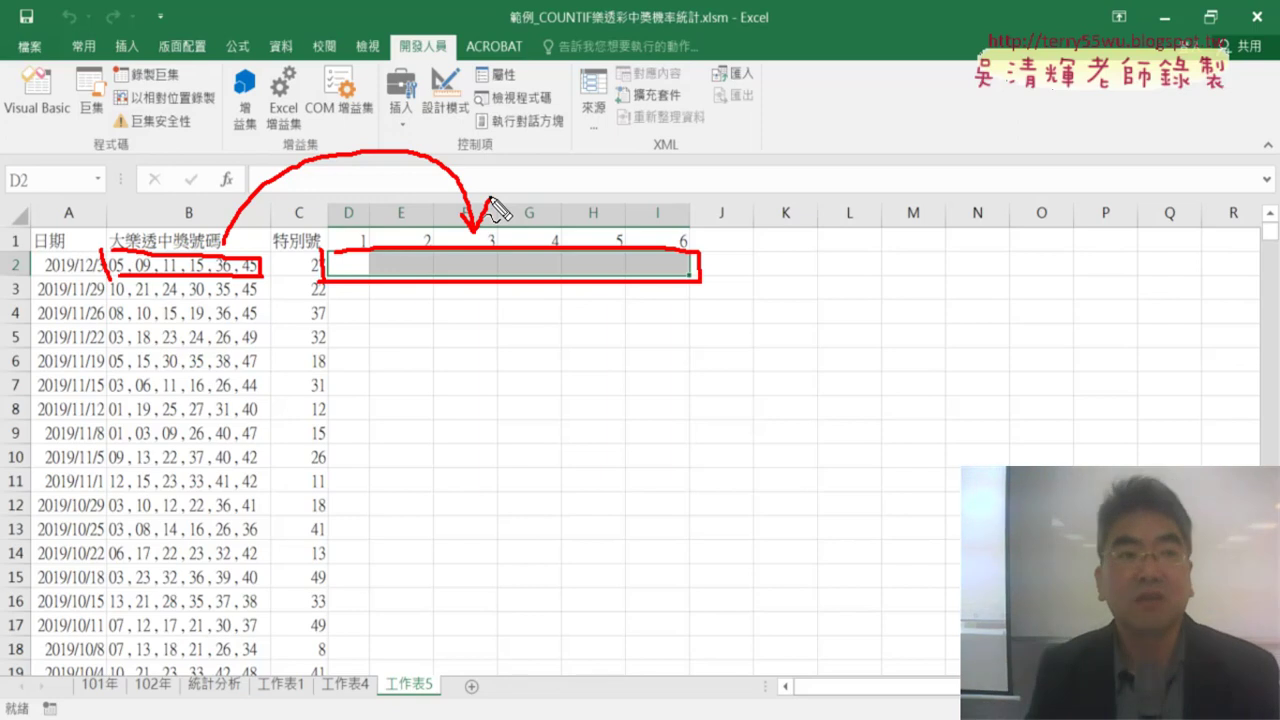
key(Escape)
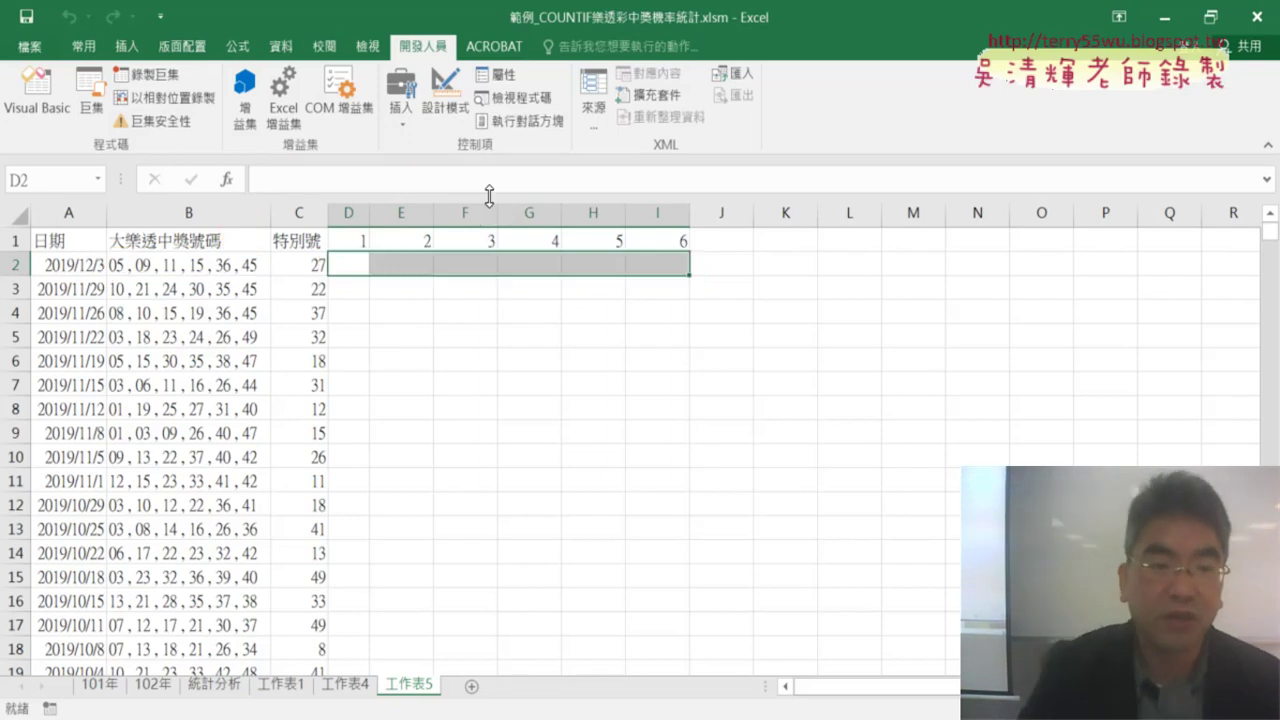
Delete the old For…Next loop in 剖析資料, leaving an indented empty line
click(57, 121)
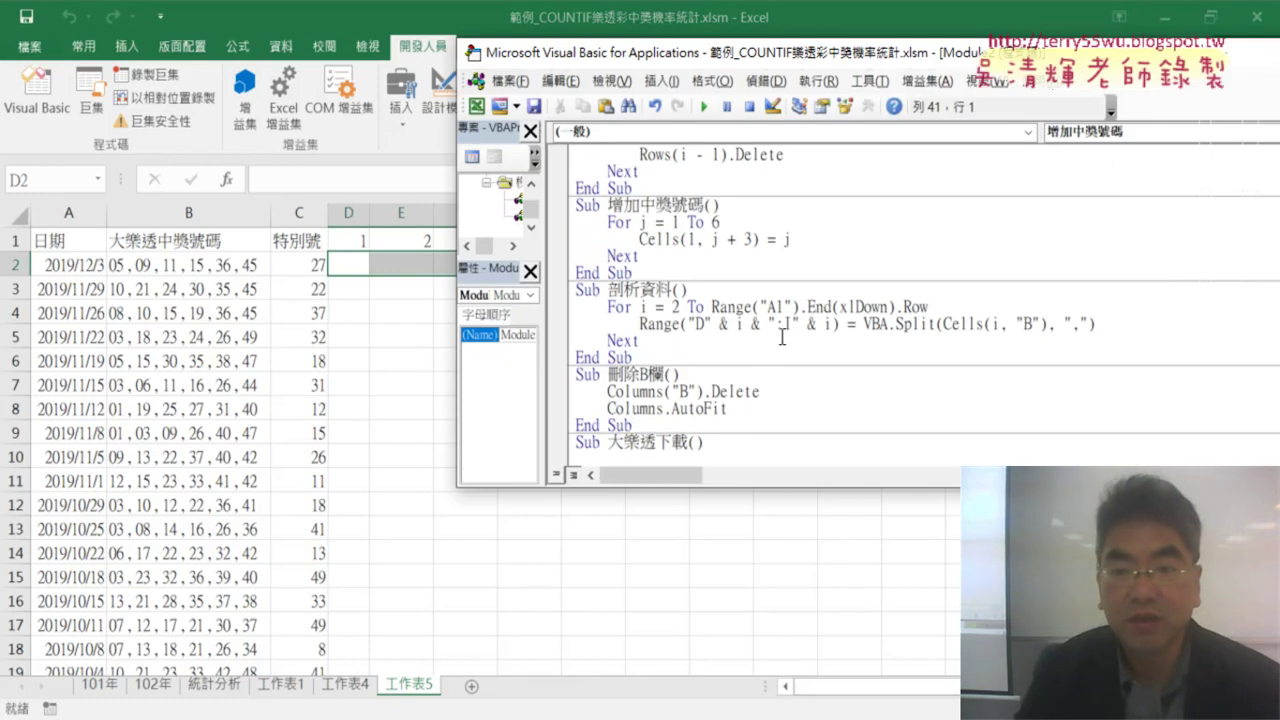
mouse_move(638, 340)
mouse_down()
mouse_move(604, 310)
mouse_move(577, 310)
mouse_up()
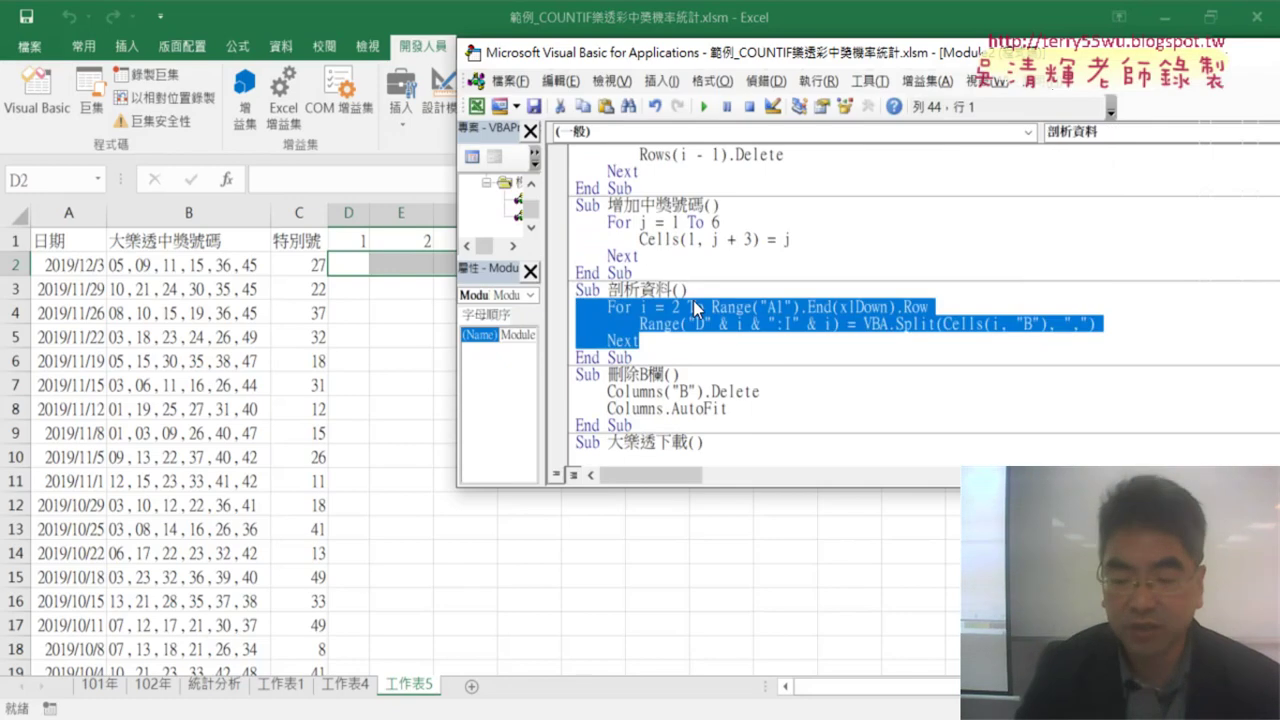
key(Delete)
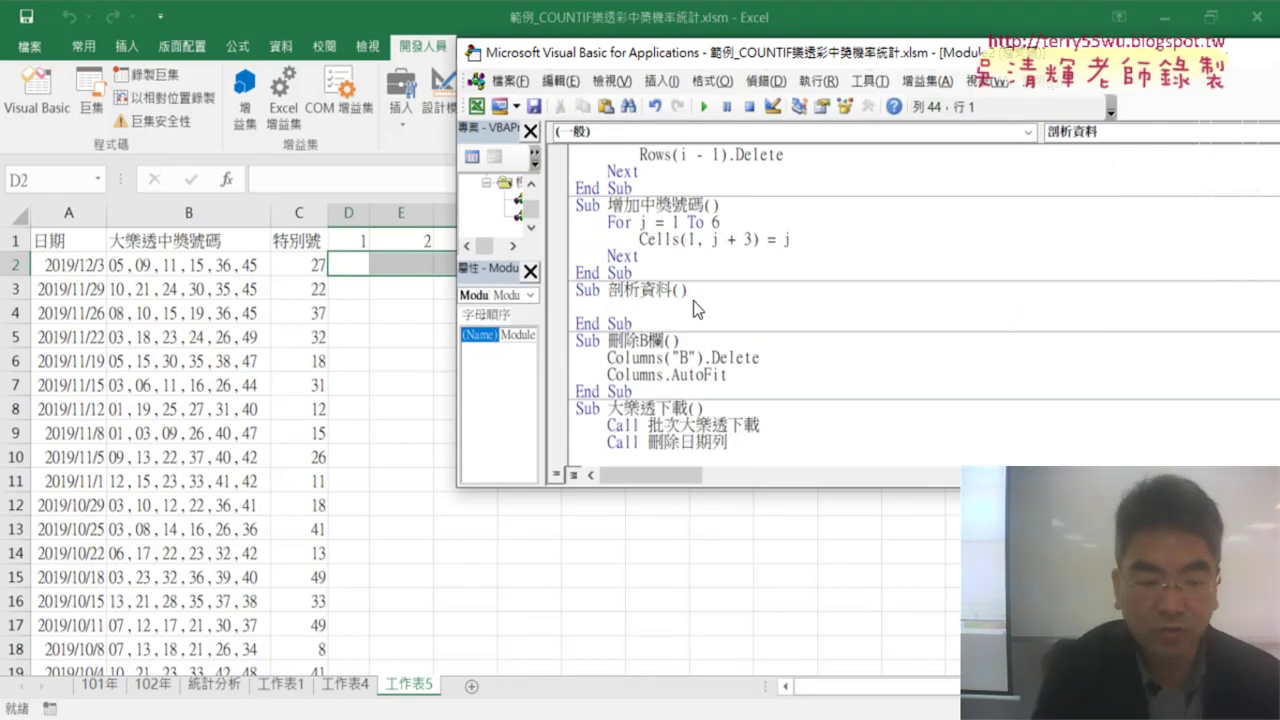
key(Tab)
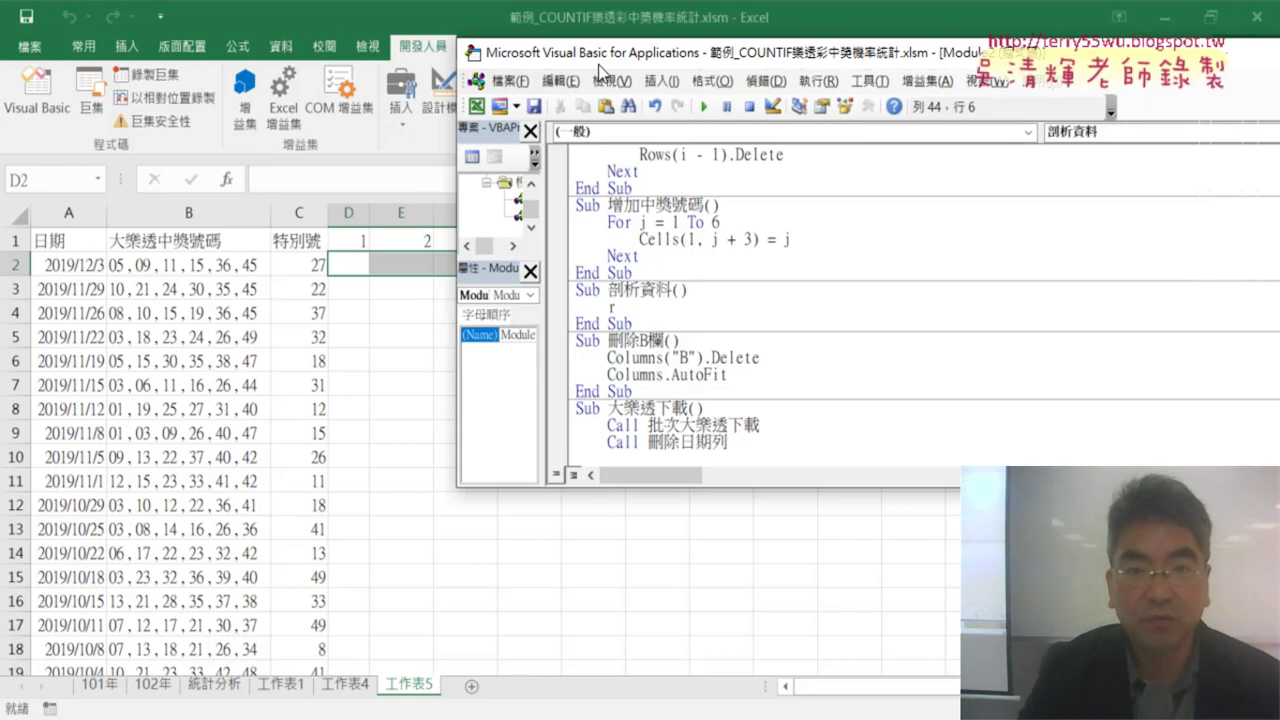
drag(599, 60, 330, 312)
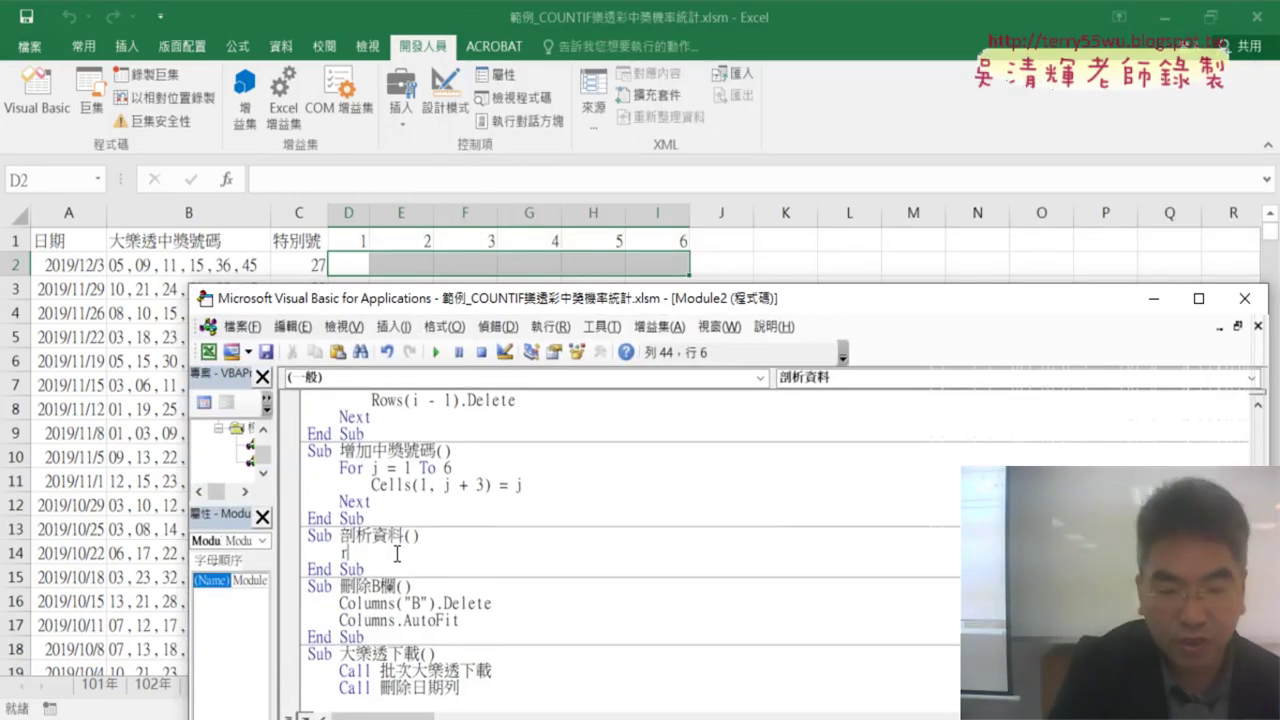
Write Range("D2:I2") = VBA.Split(Cells(2, "B"), ","), picking Split from the suggestion list
text(an)
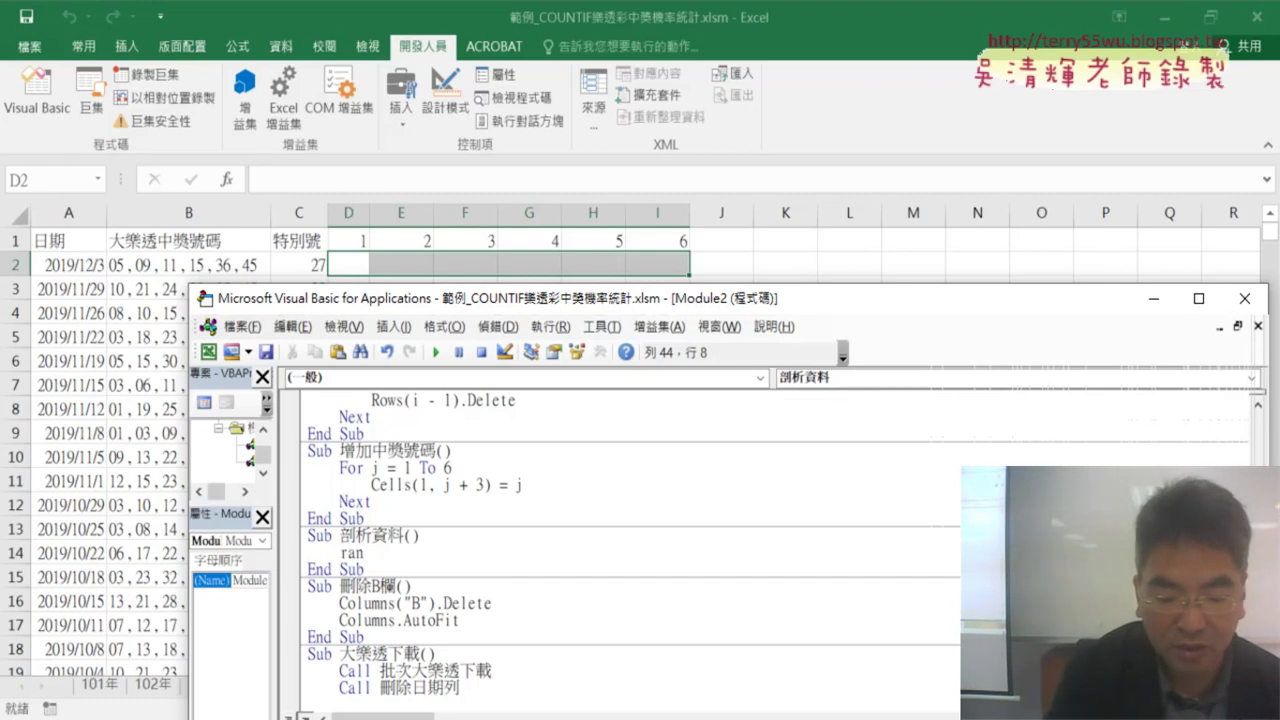
text(ge)
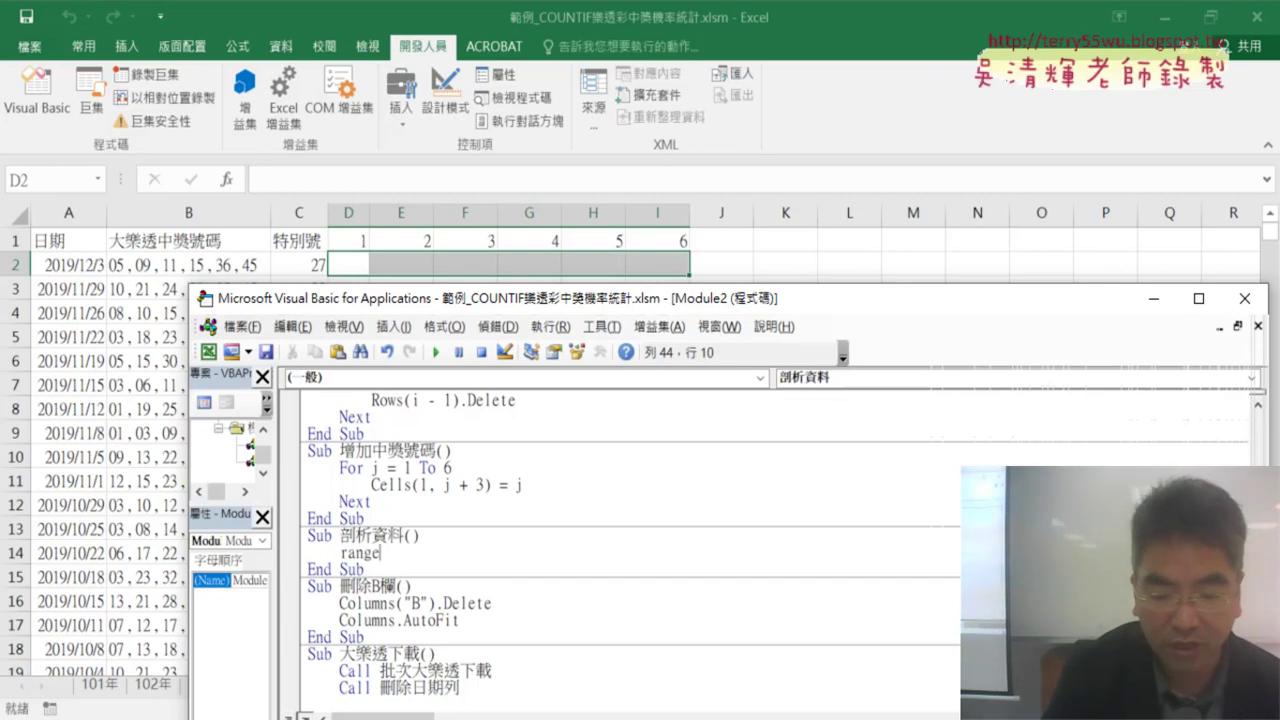
text((")
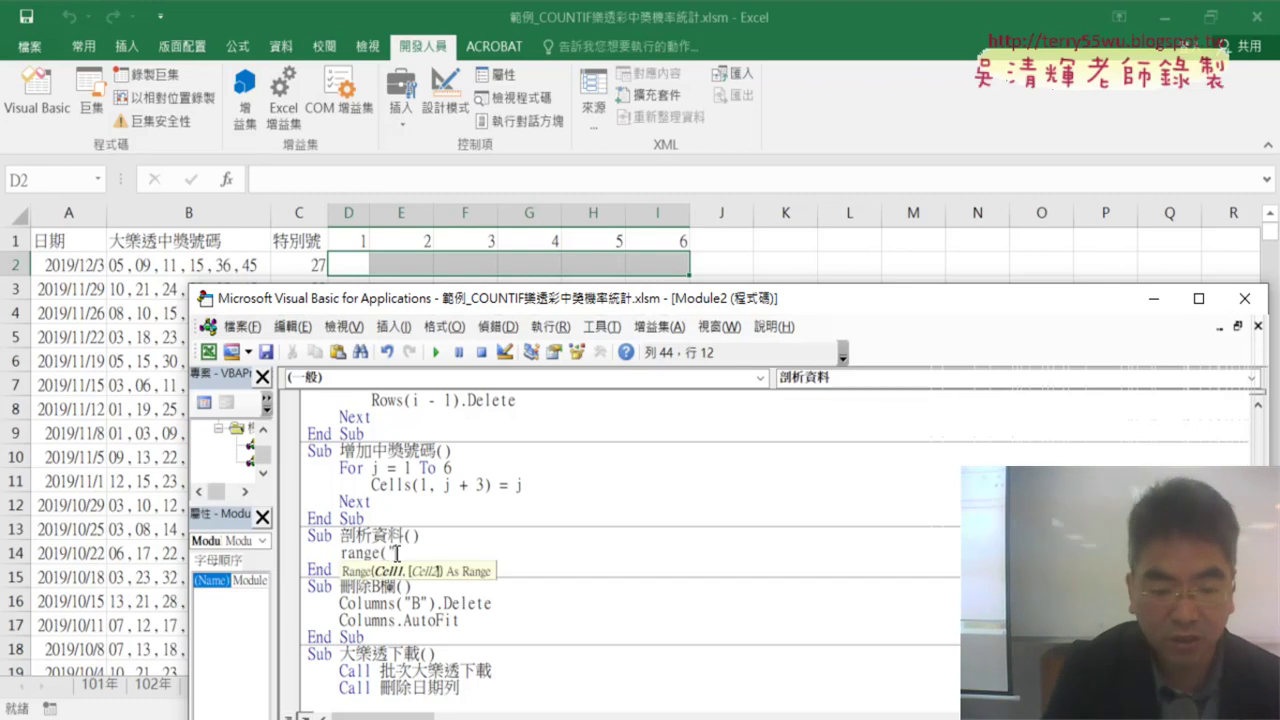
text(D2:)
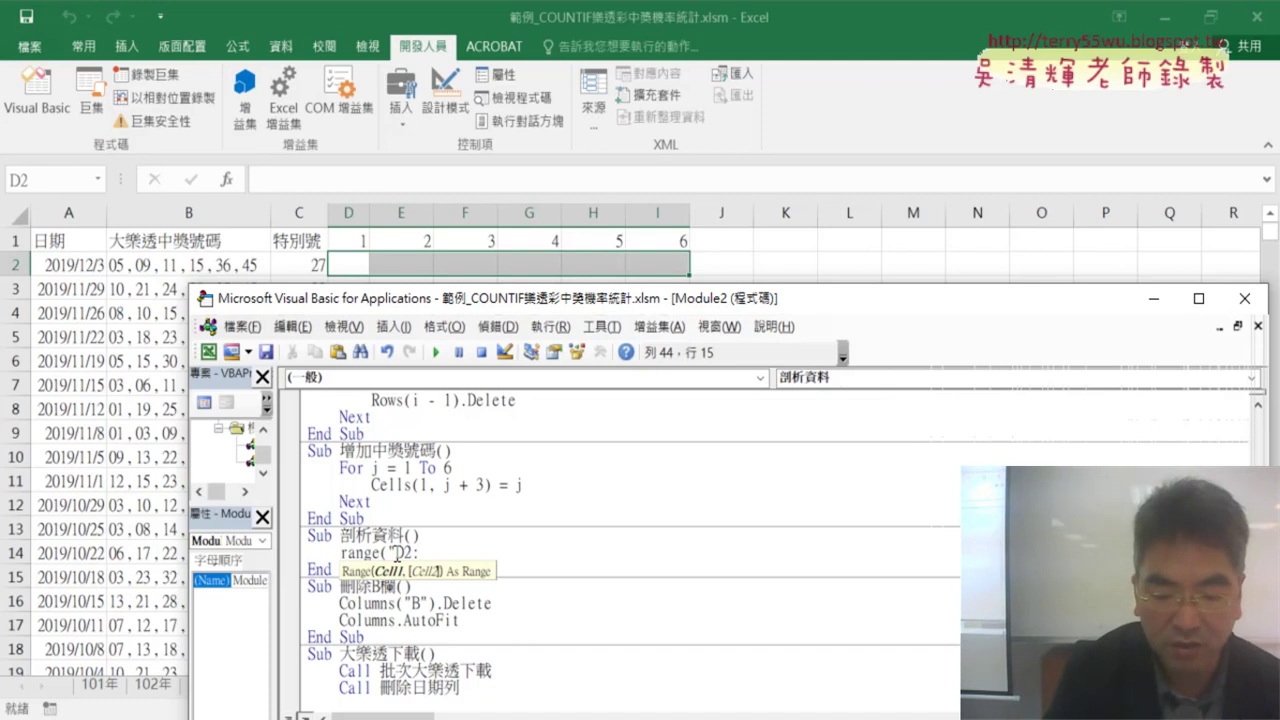
text(I2")
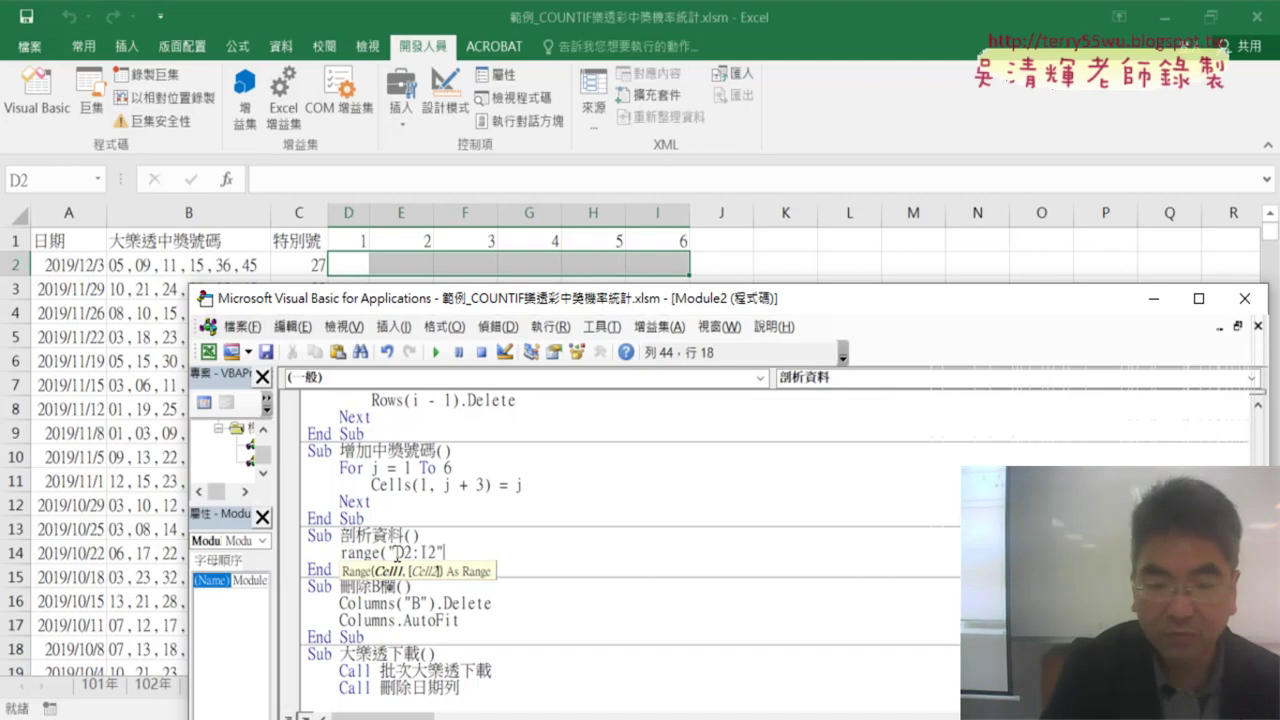
text()=)
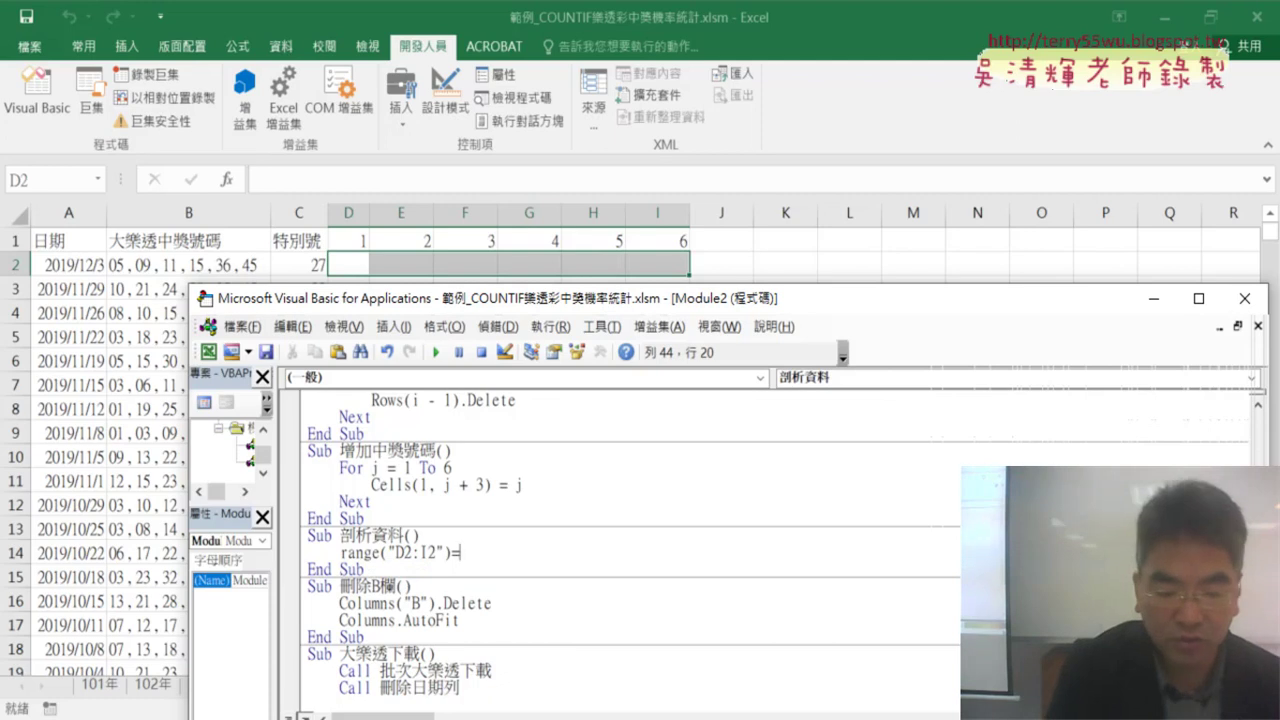
text(vba)
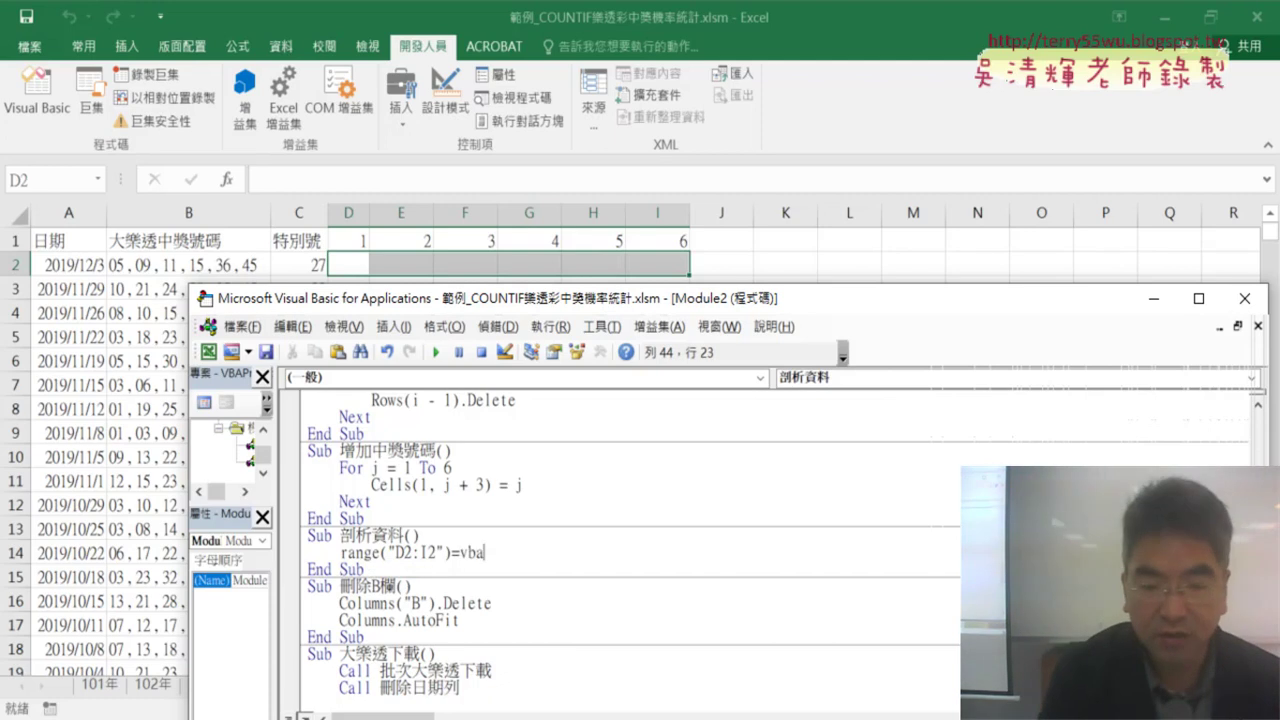
text(.s)
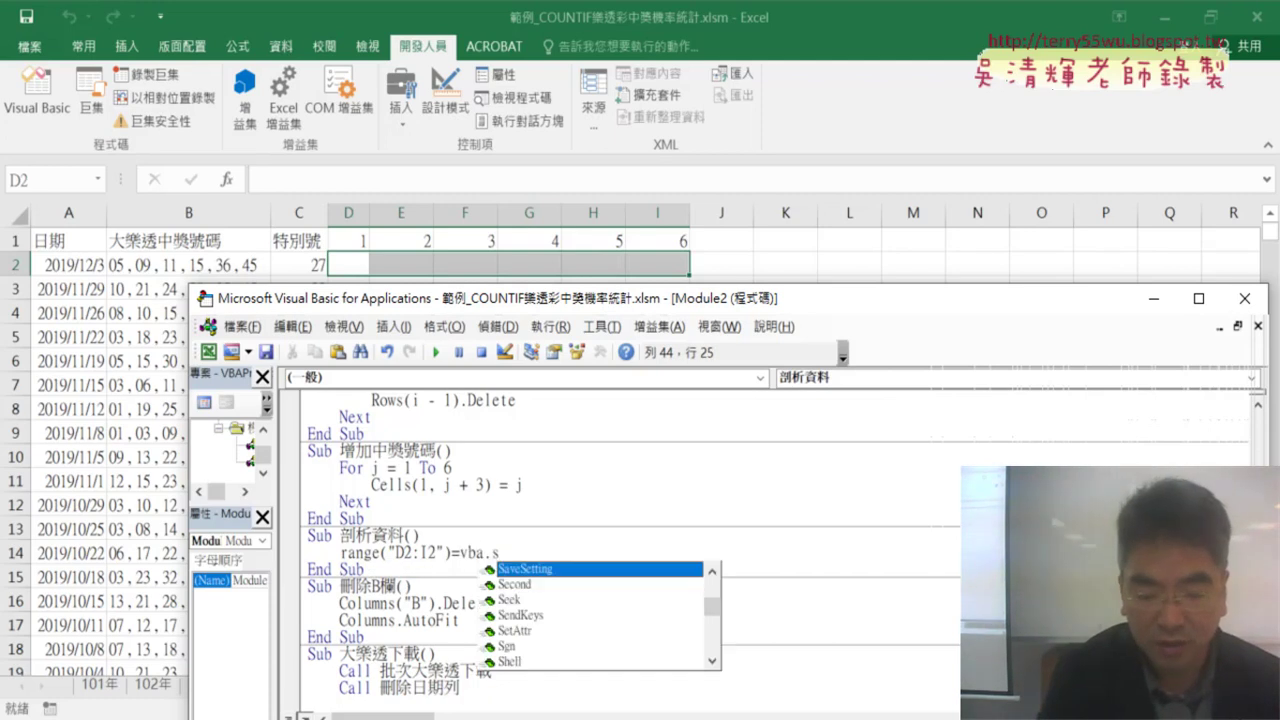
text(p)
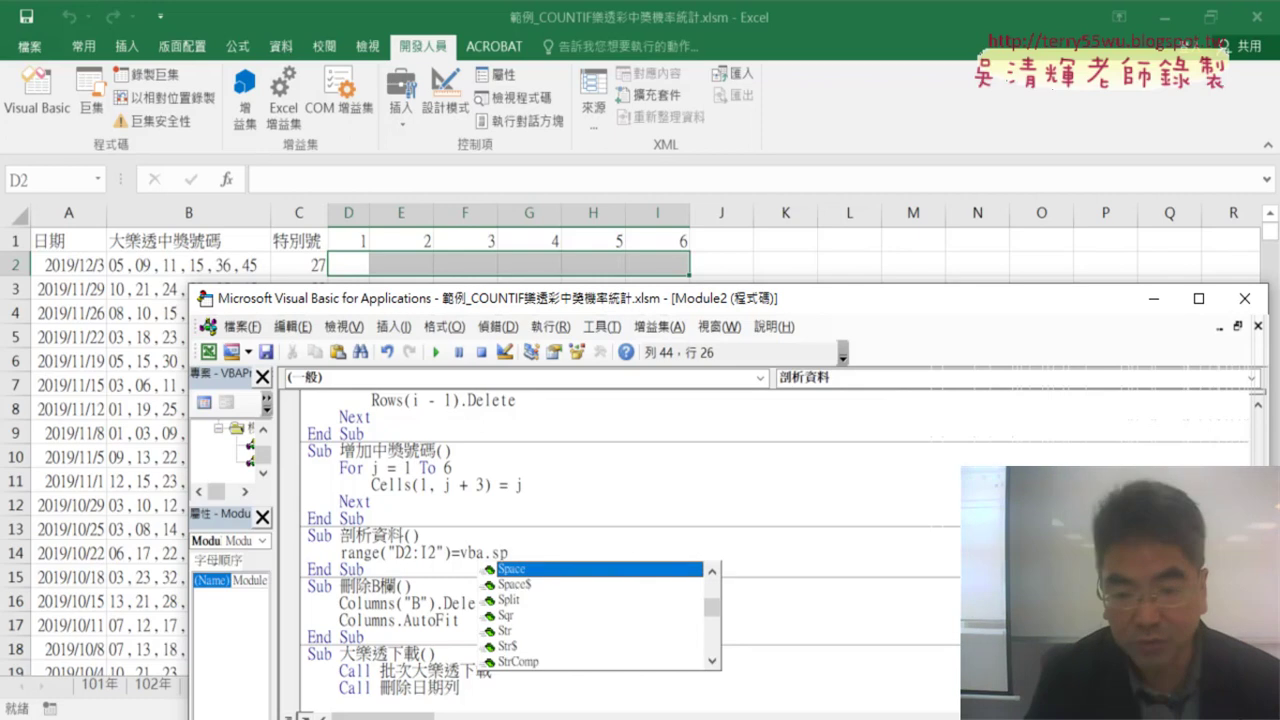
key(Down)
key(Down)
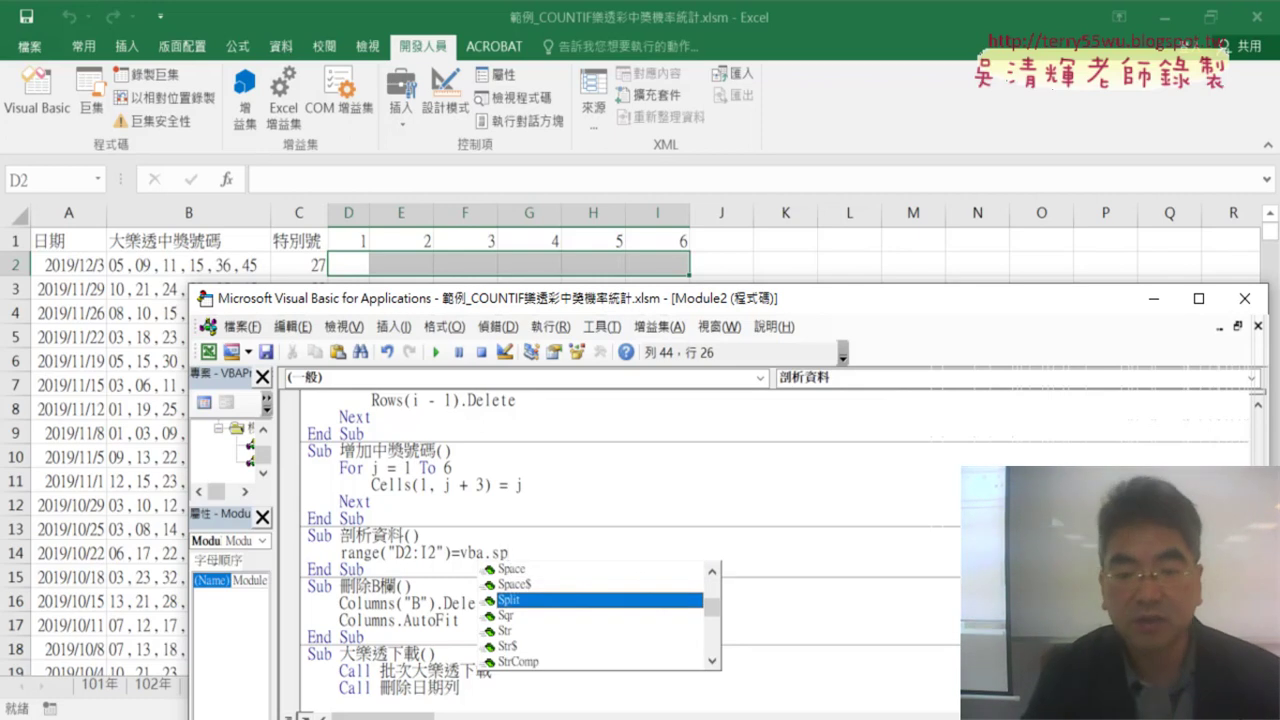
double_click(538, 600)
text(()
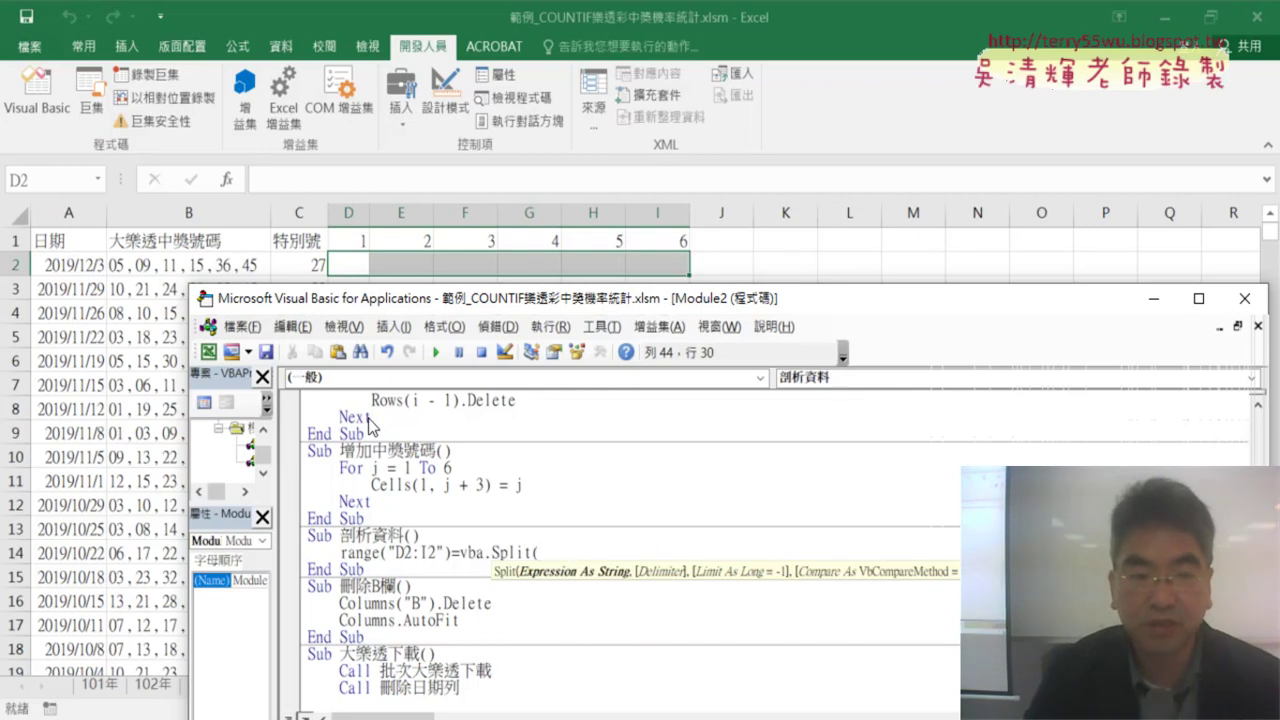
text(c)
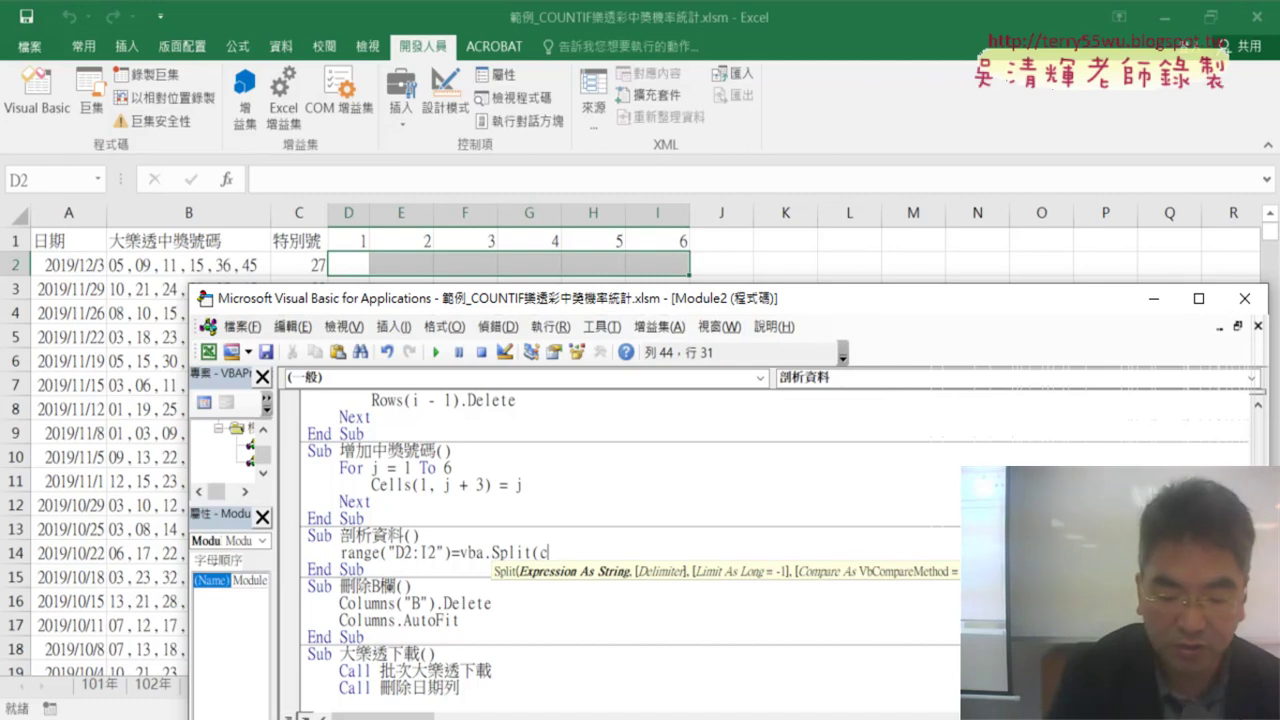
text(ells)
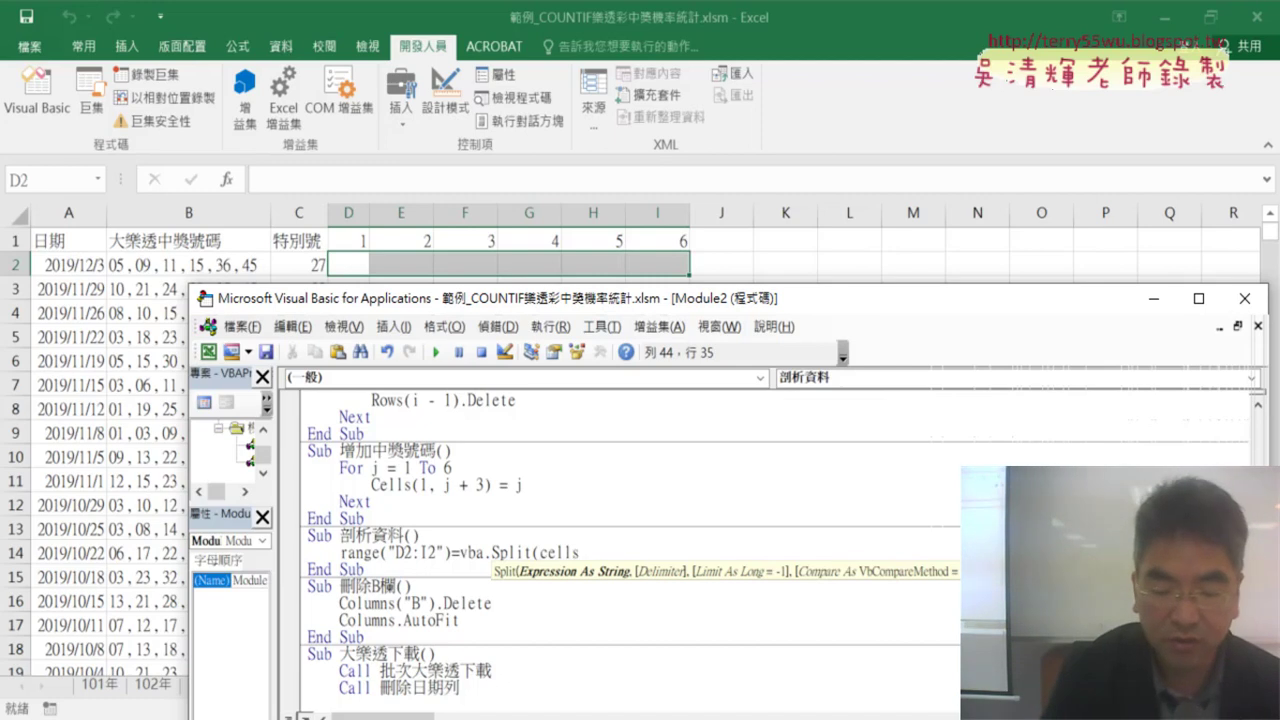
text(()
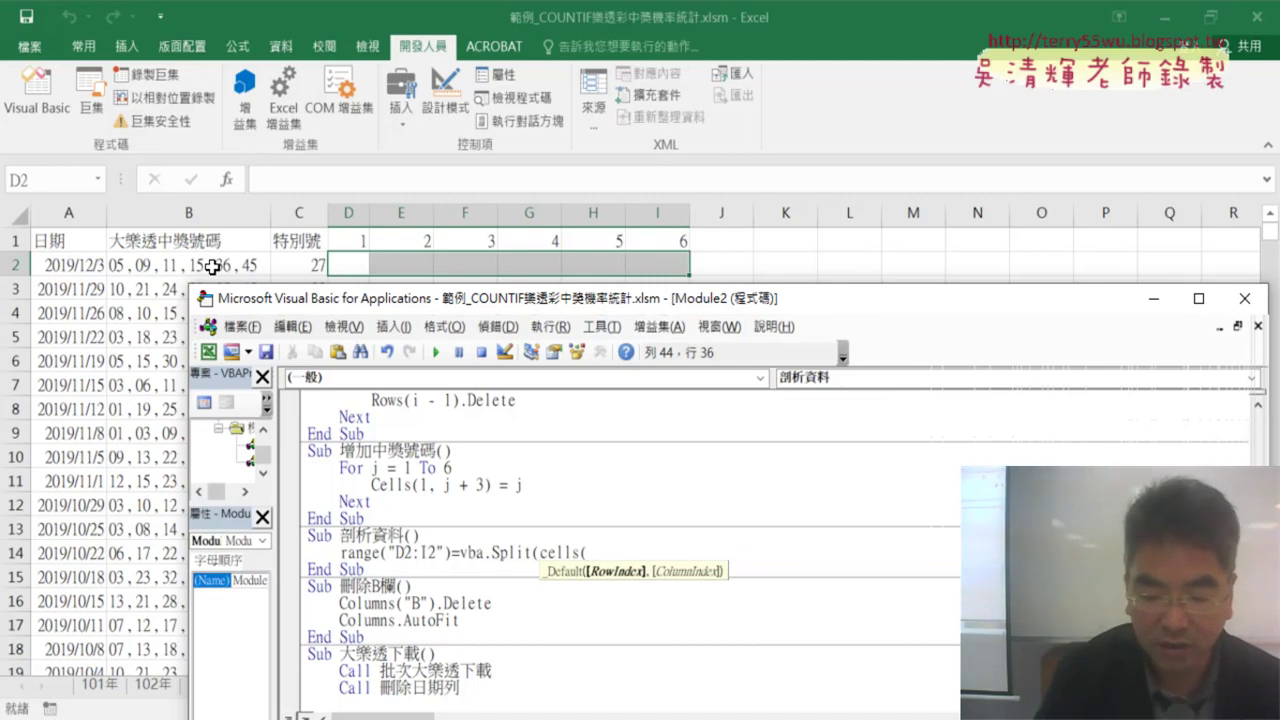
text(2,)
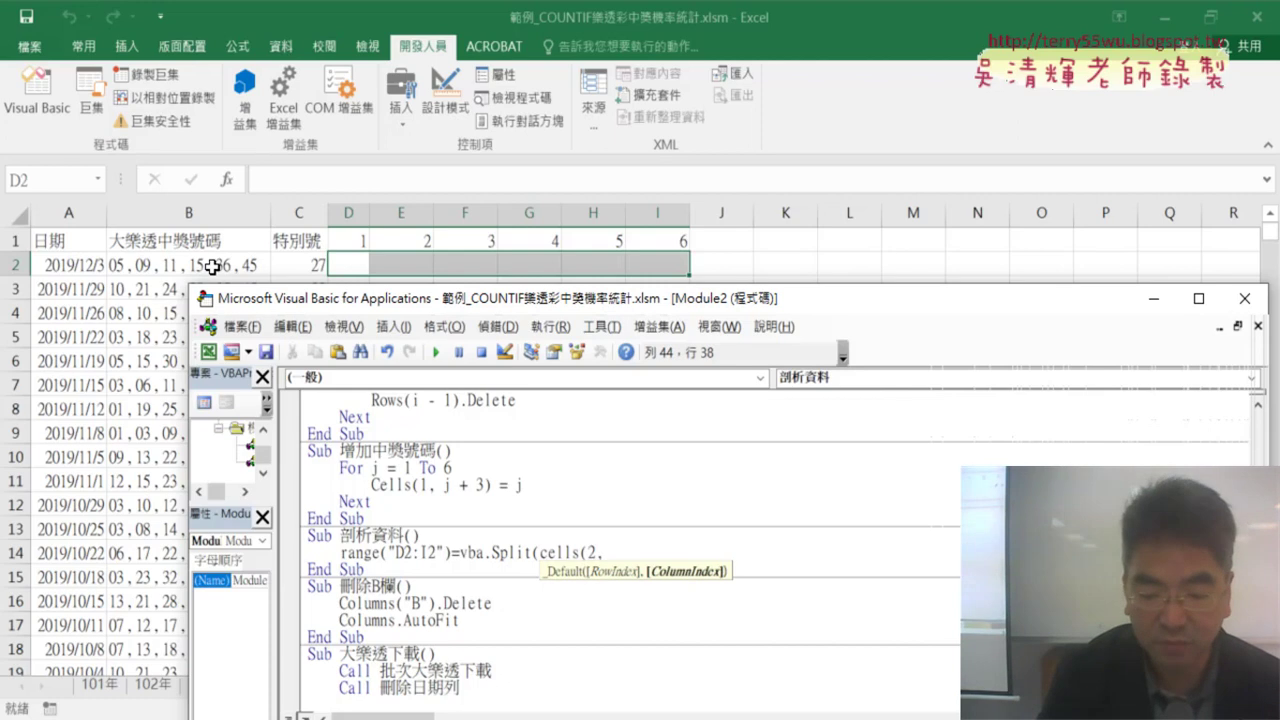
text("B)
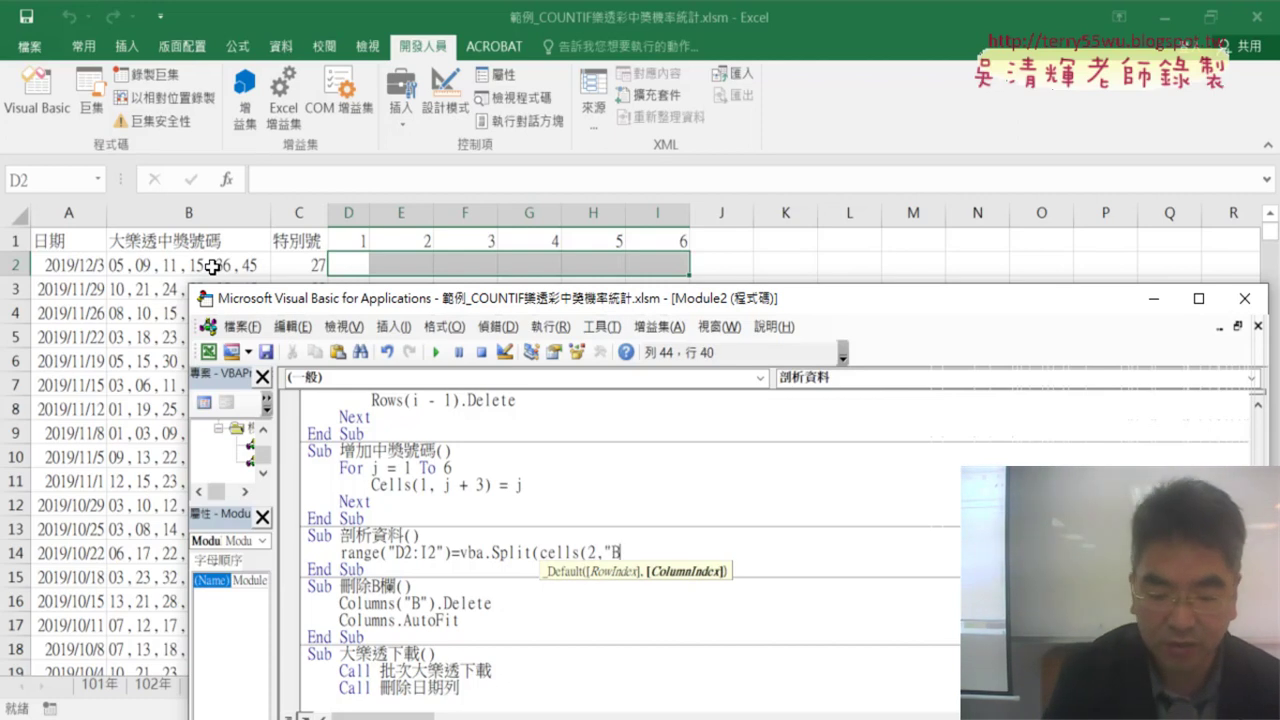
text("))
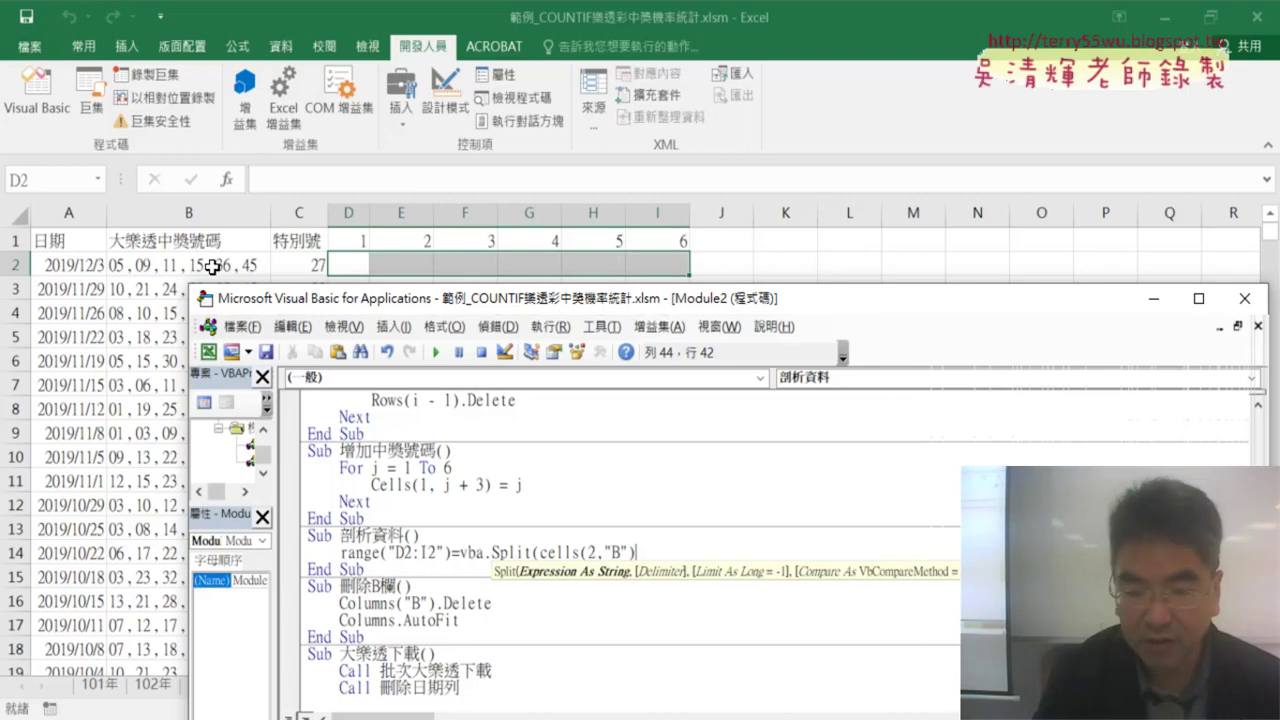
text(,",)
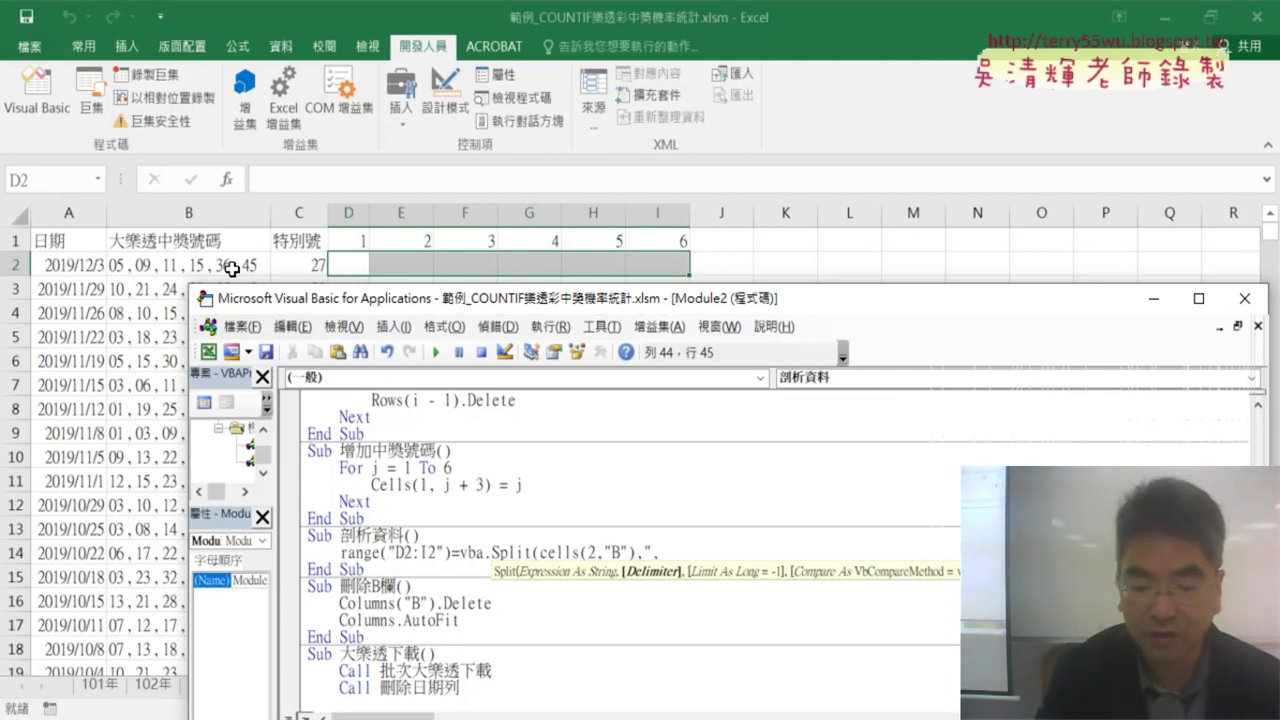
text("))
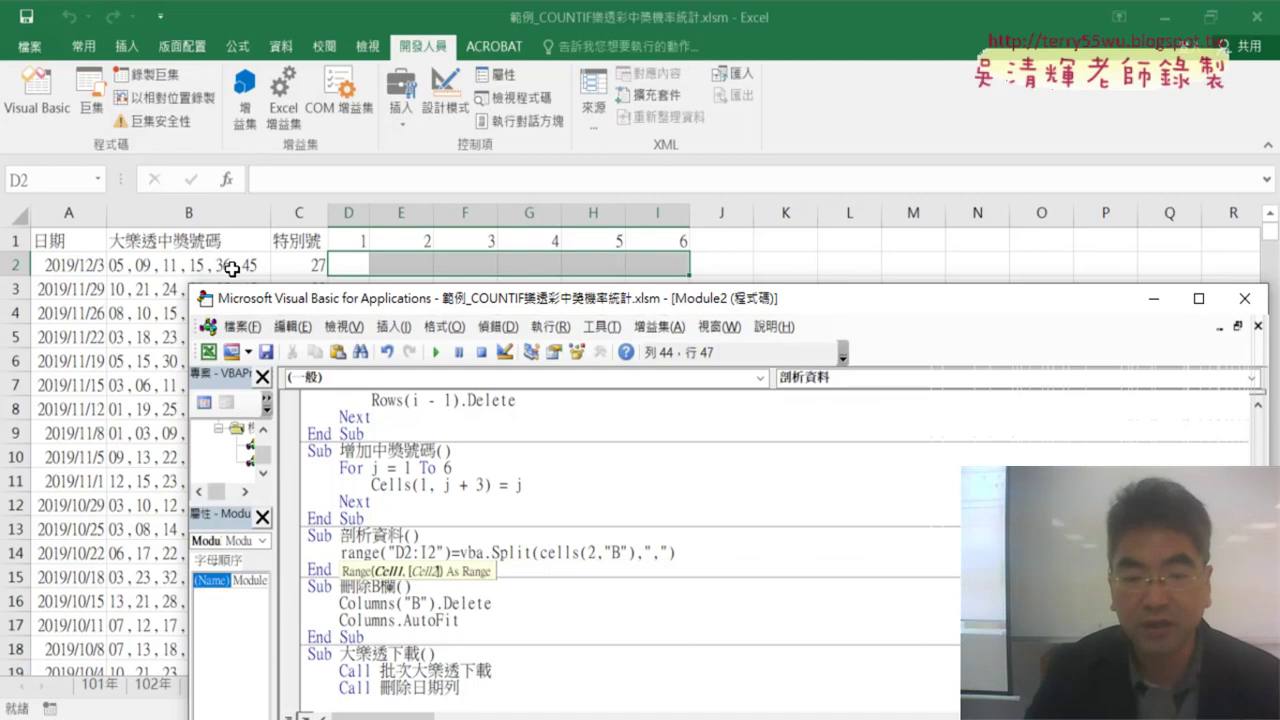
click(608, 604)
click(666, 549)
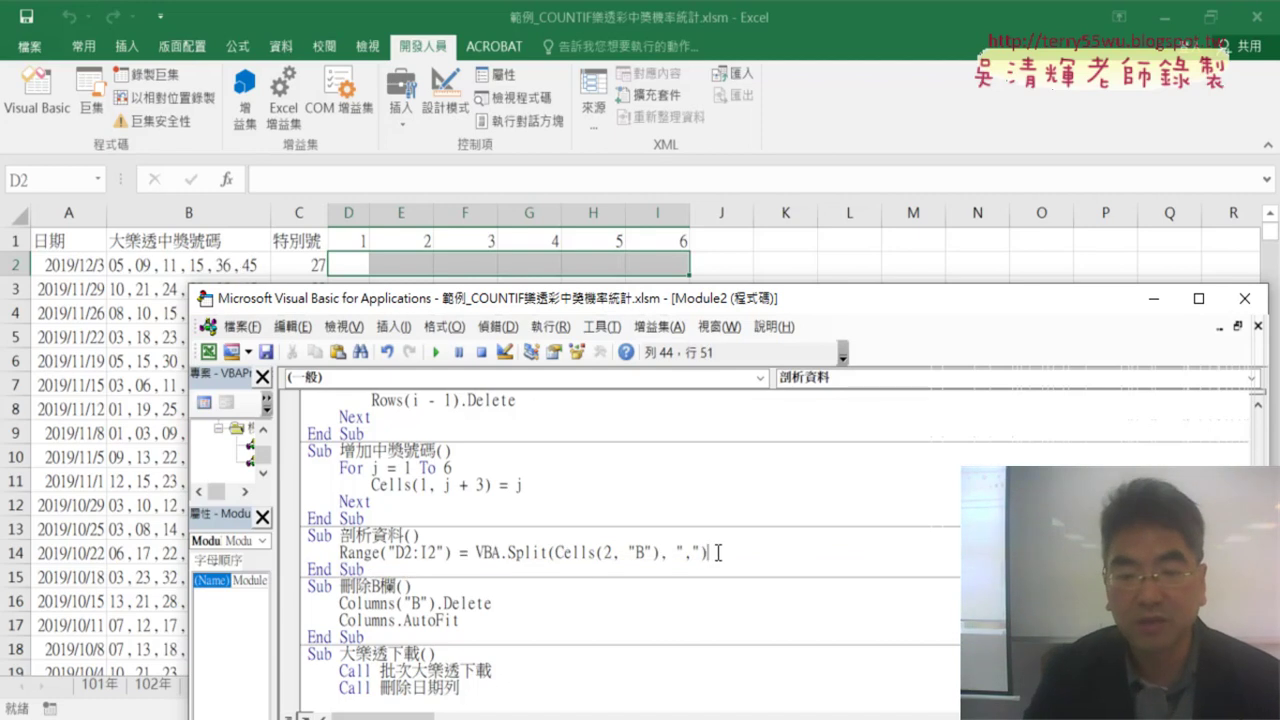
drag(717, 552, 489, 557)
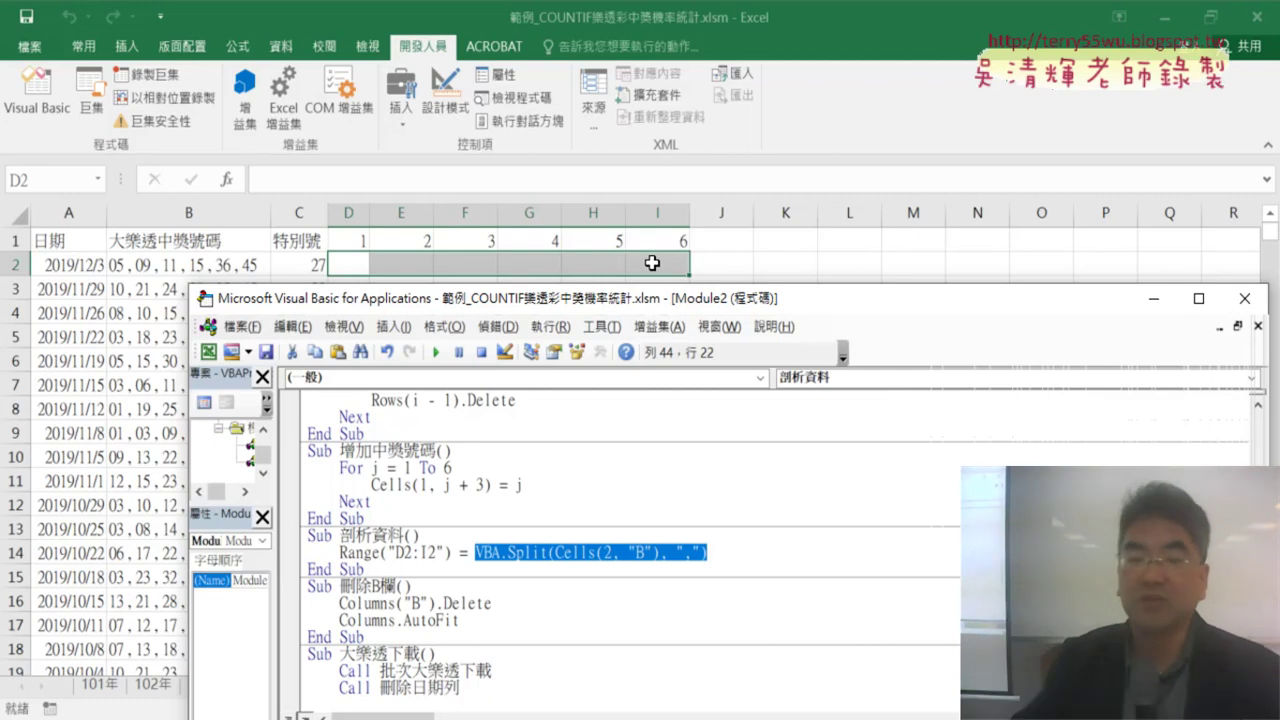
Step through 剖析資料 with F8 so D2:I2 show 05, 09, 11, 15, 36, 45
click(427, 551)
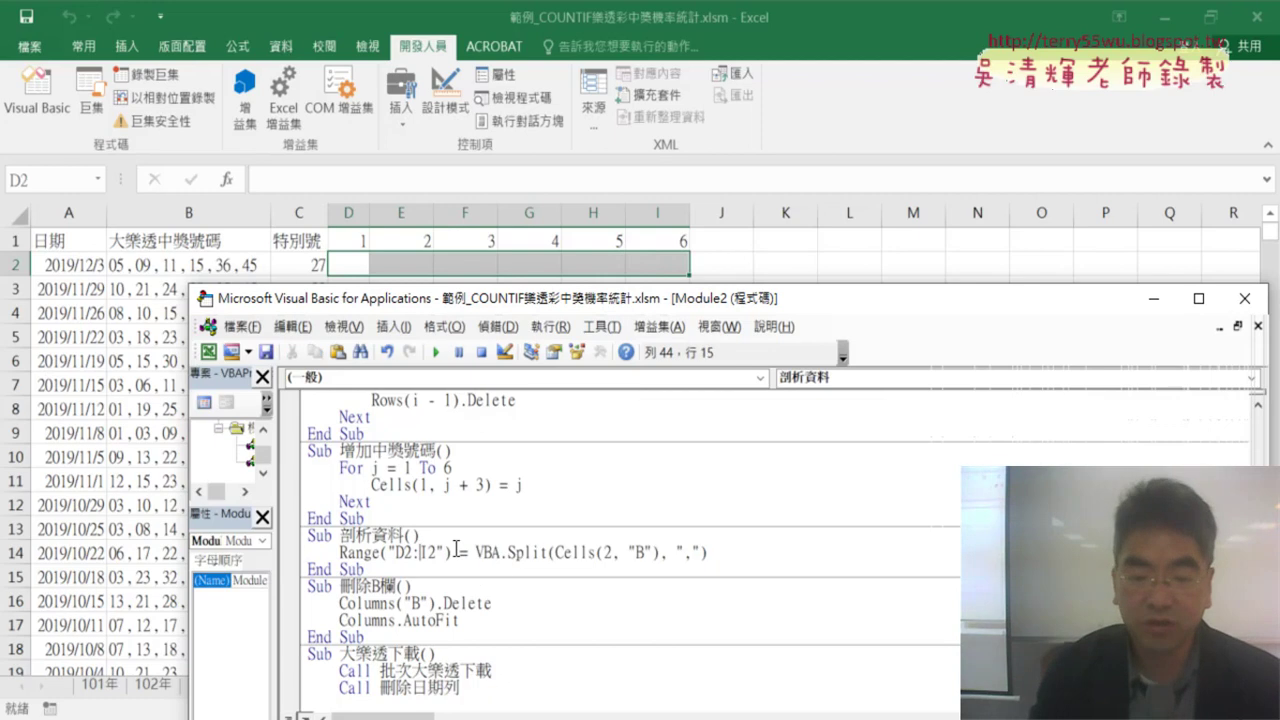
key(F8)
key(F8)
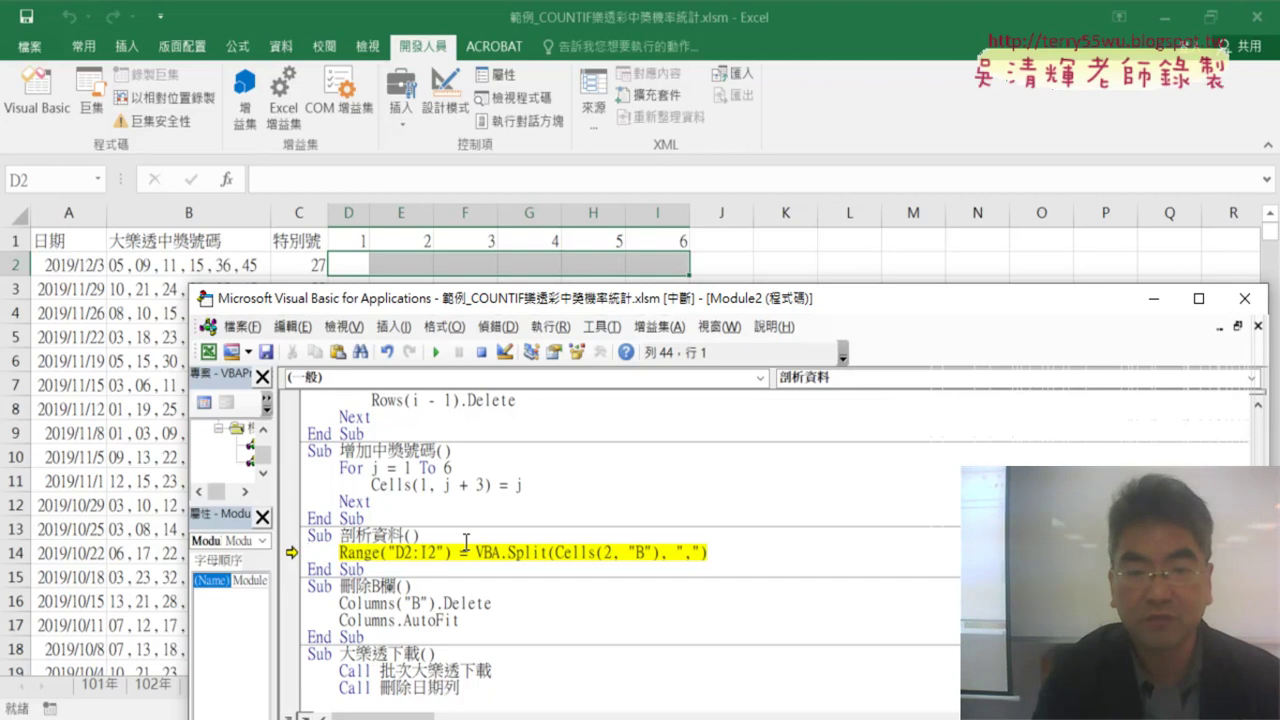
key(F8)
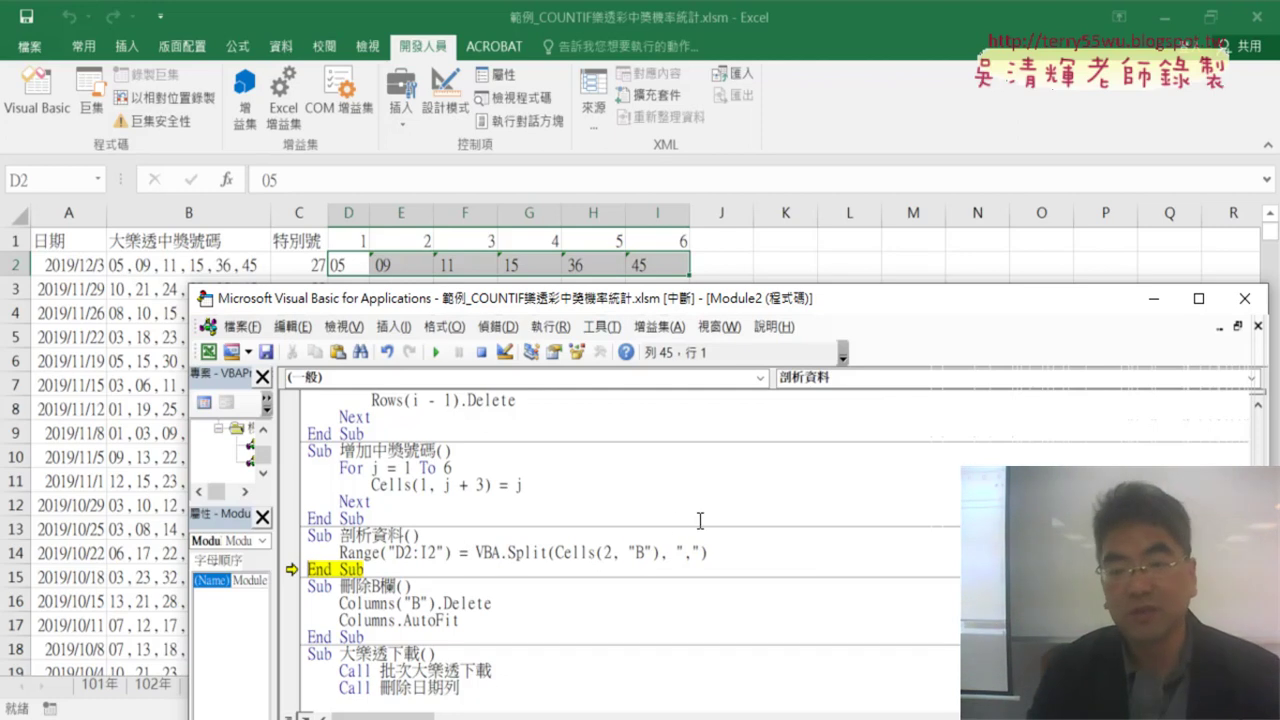
drag(707, 552, 339, 552)
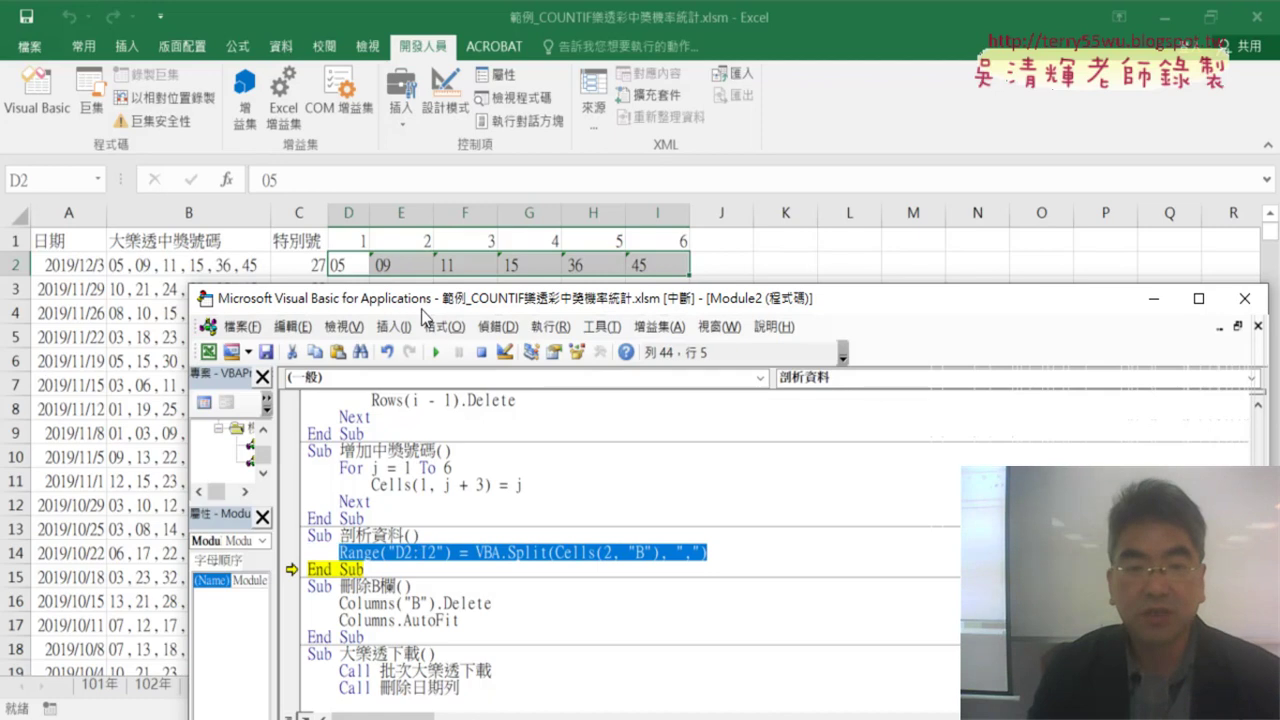
drag(422, 310, 441, 412)
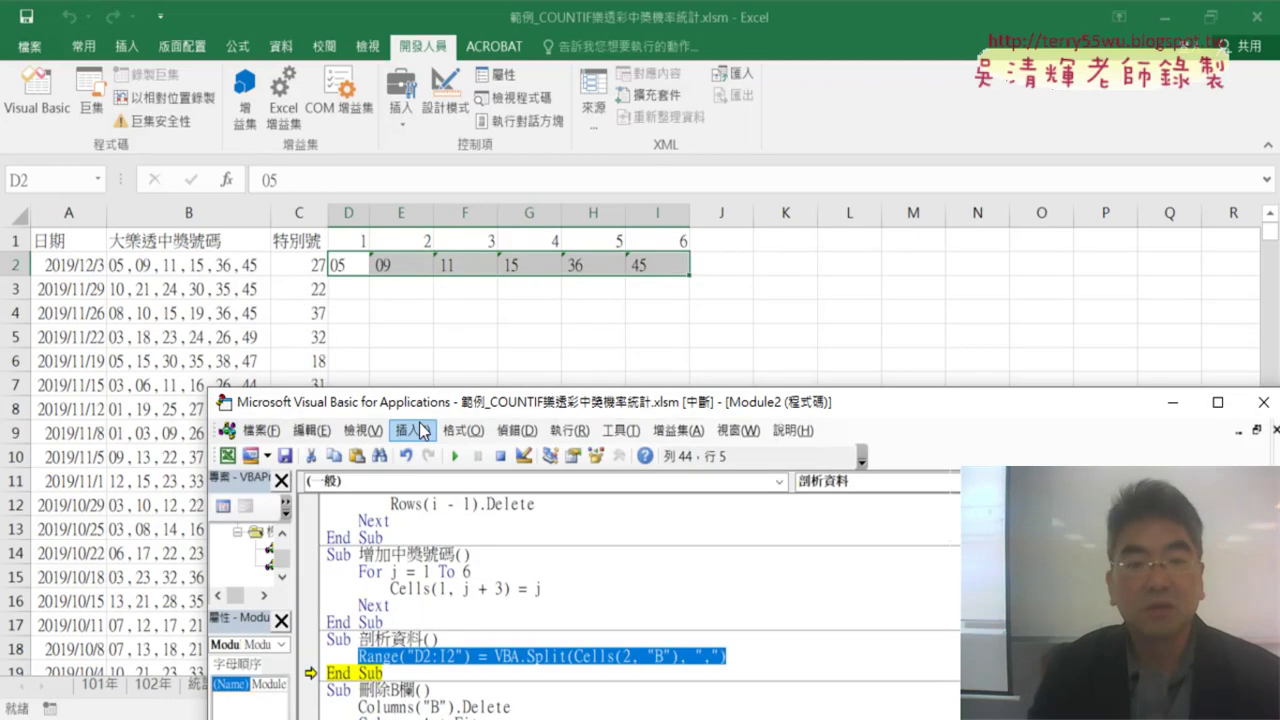
Insert an indented blank line directly under Sub 剖析資料()
drag(425, 402, 503, 212)
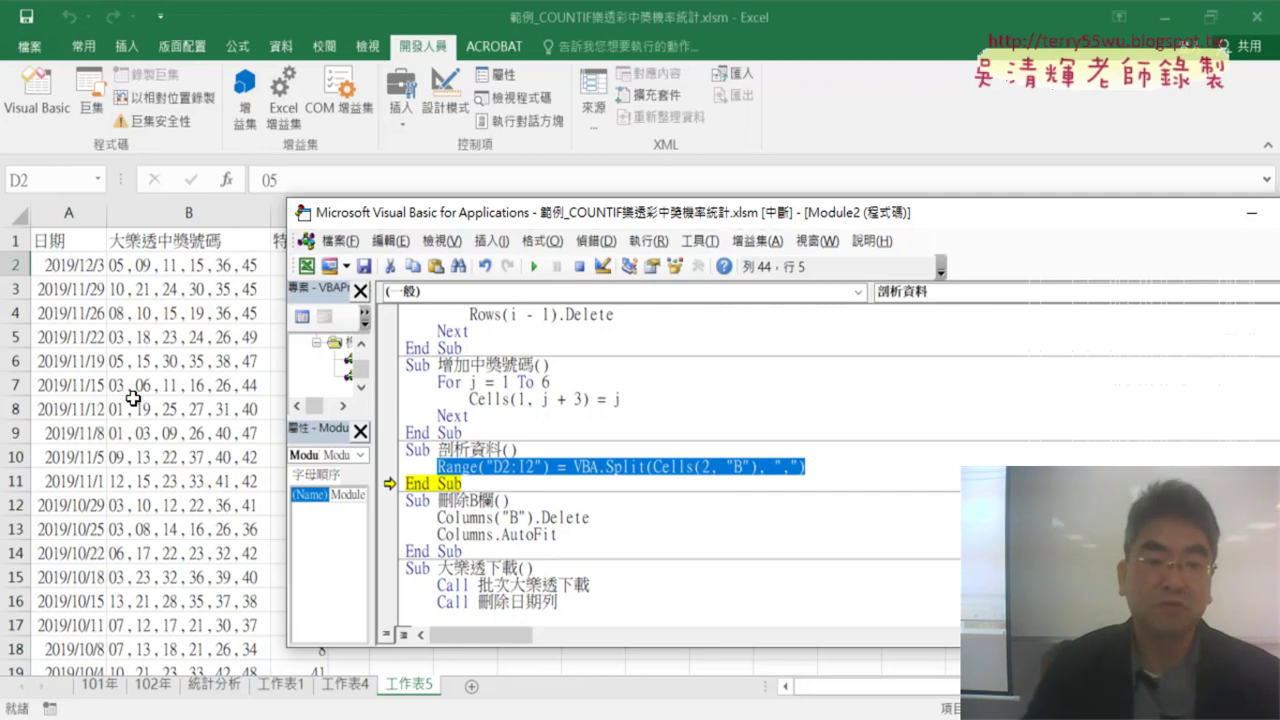
click(541, 450)
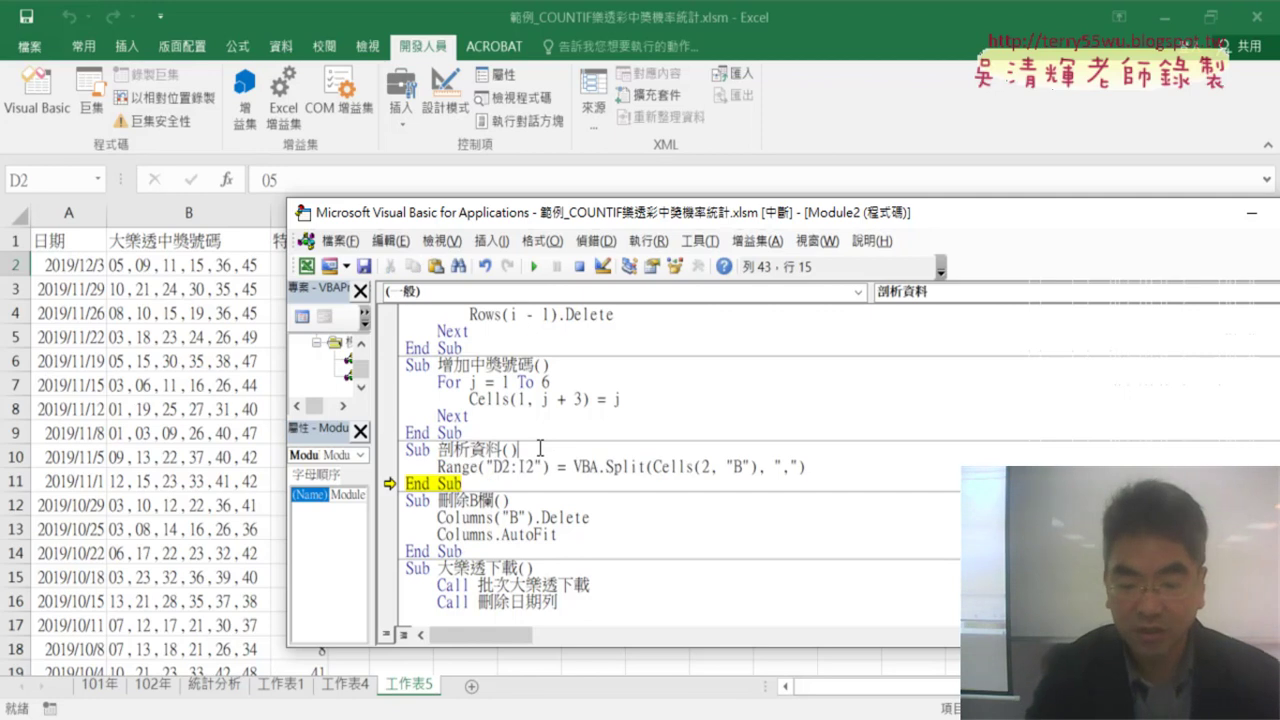
key(Return)
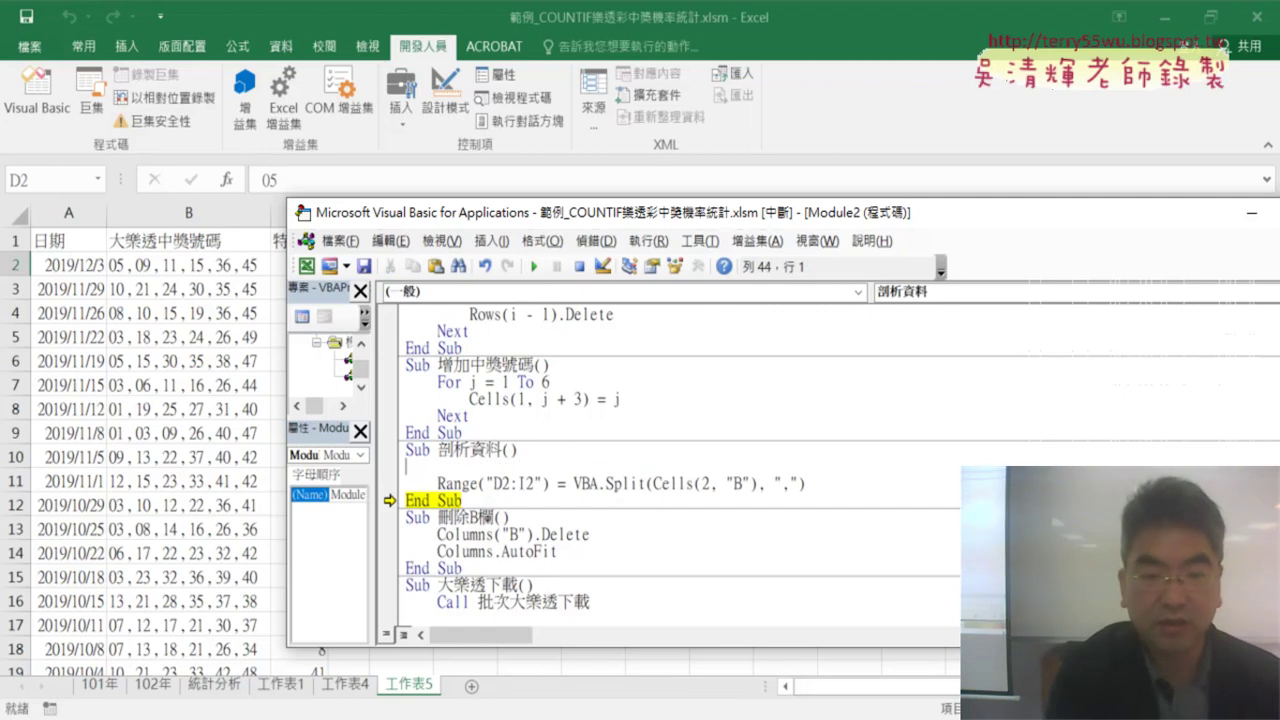
key(Tab)
Copy the For i = 2 loop line from the 複製日期 macro
scroll(510, 450, up, 1)
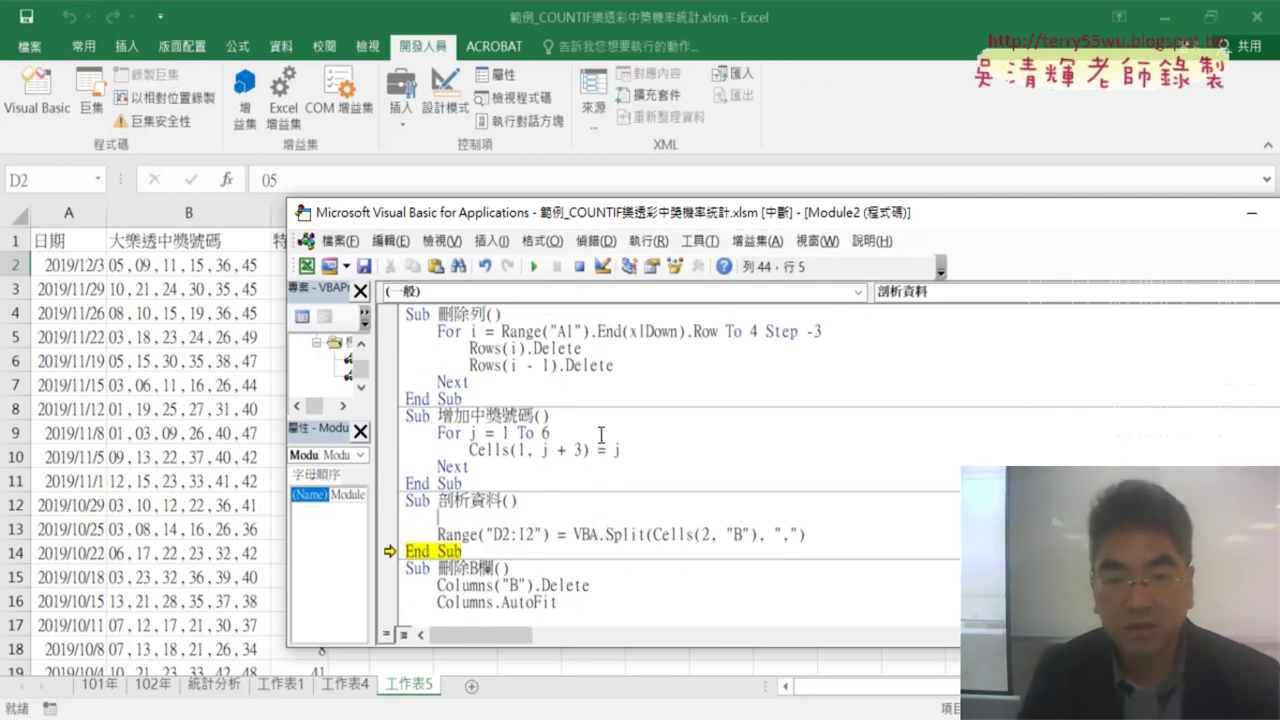
scroll(603, 435, up, 1)
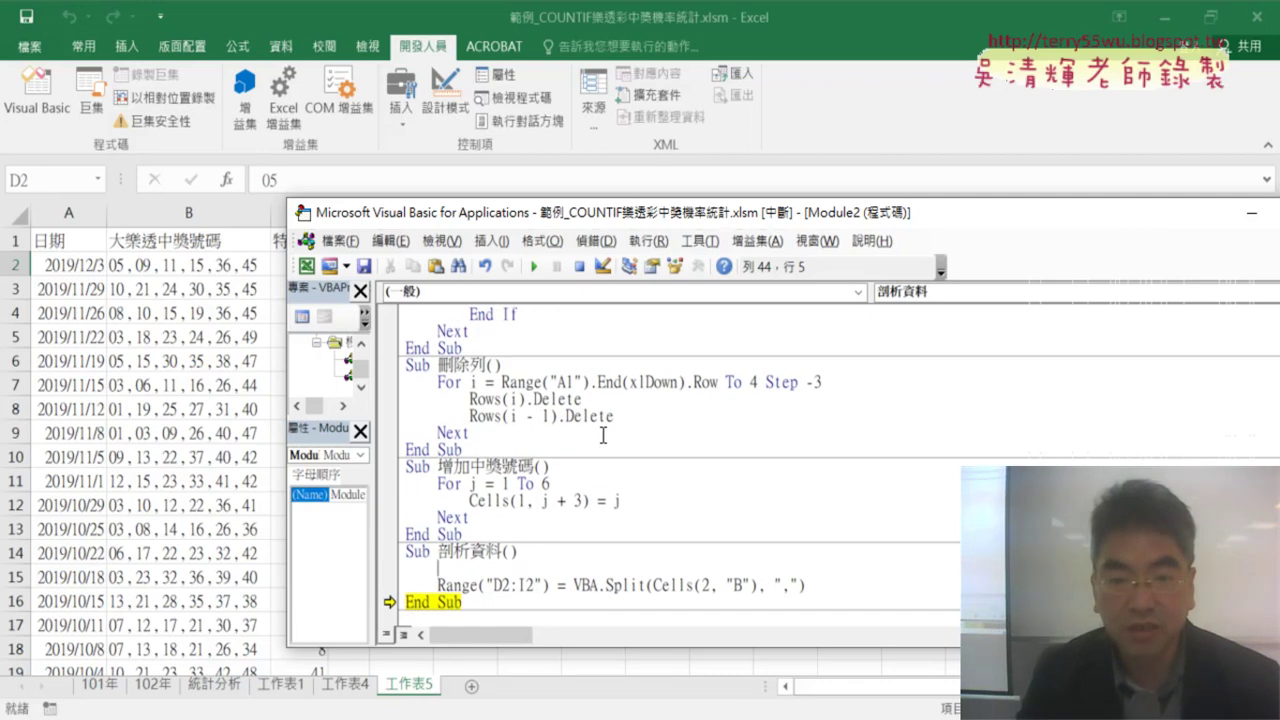
scroll(603, 435, up, 2)
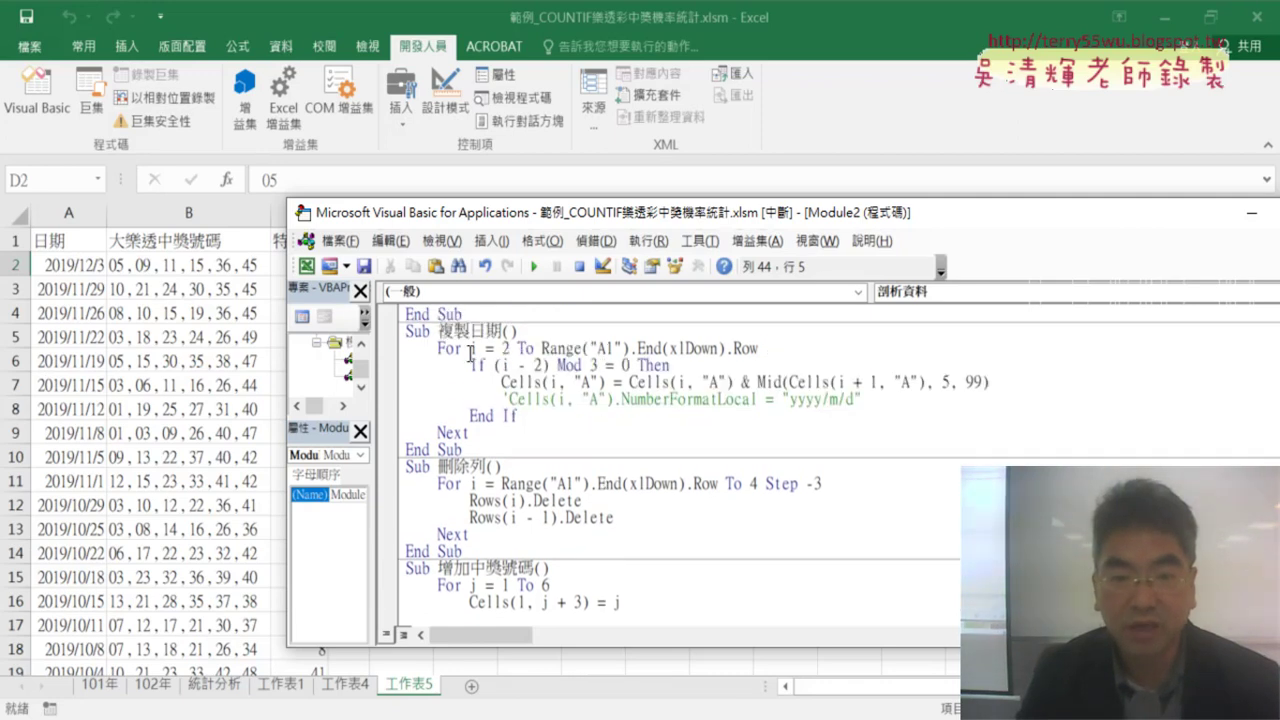
drag(440, 348, 765, 350)
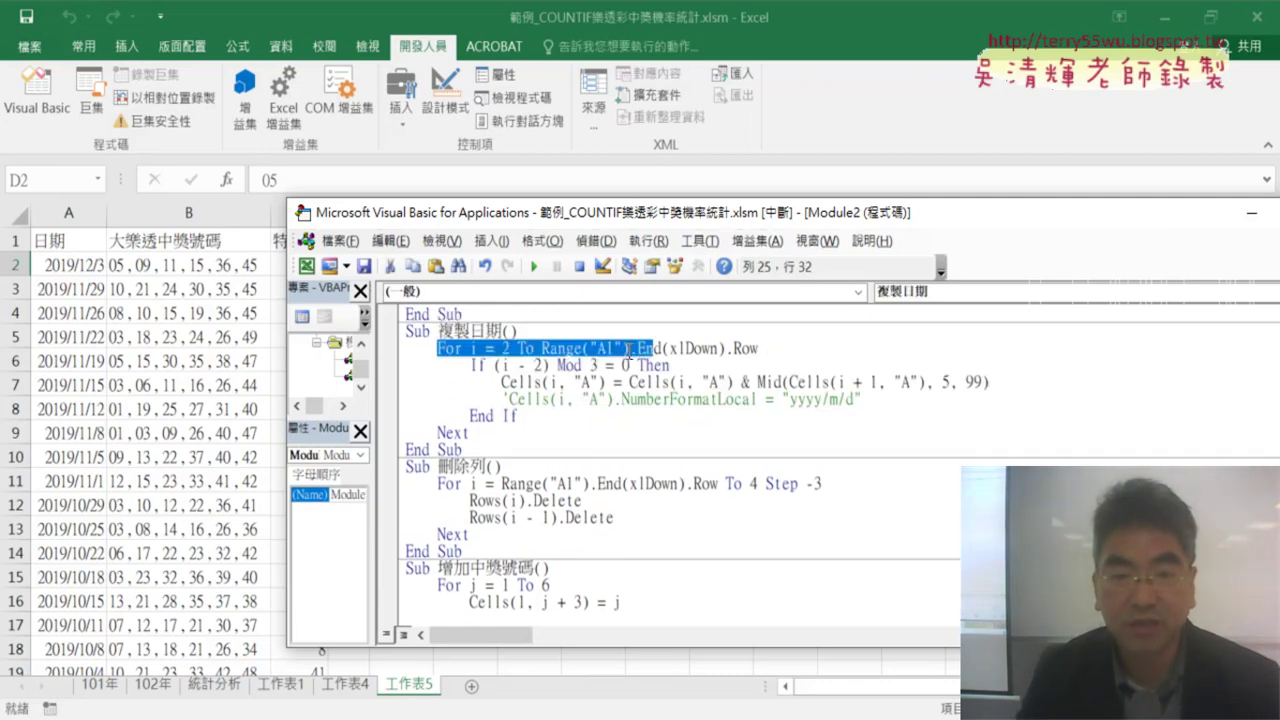
right_click(707, 355)
click(740, 382)
scroll(548, 455, down, 3)
scroll(548, 455, down, 2)
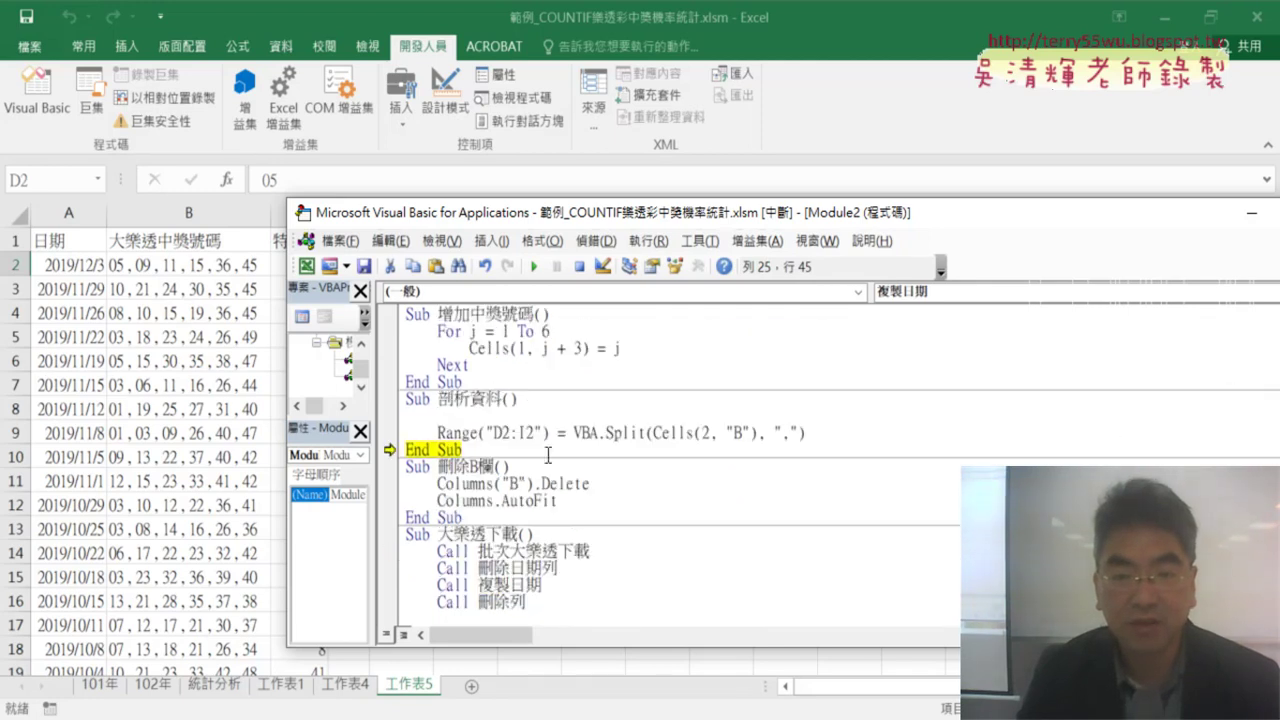
Paste the For i = 2 line, add Next, and move the VBA.Split line between them
click(519, 416)
key(ctrl+v)
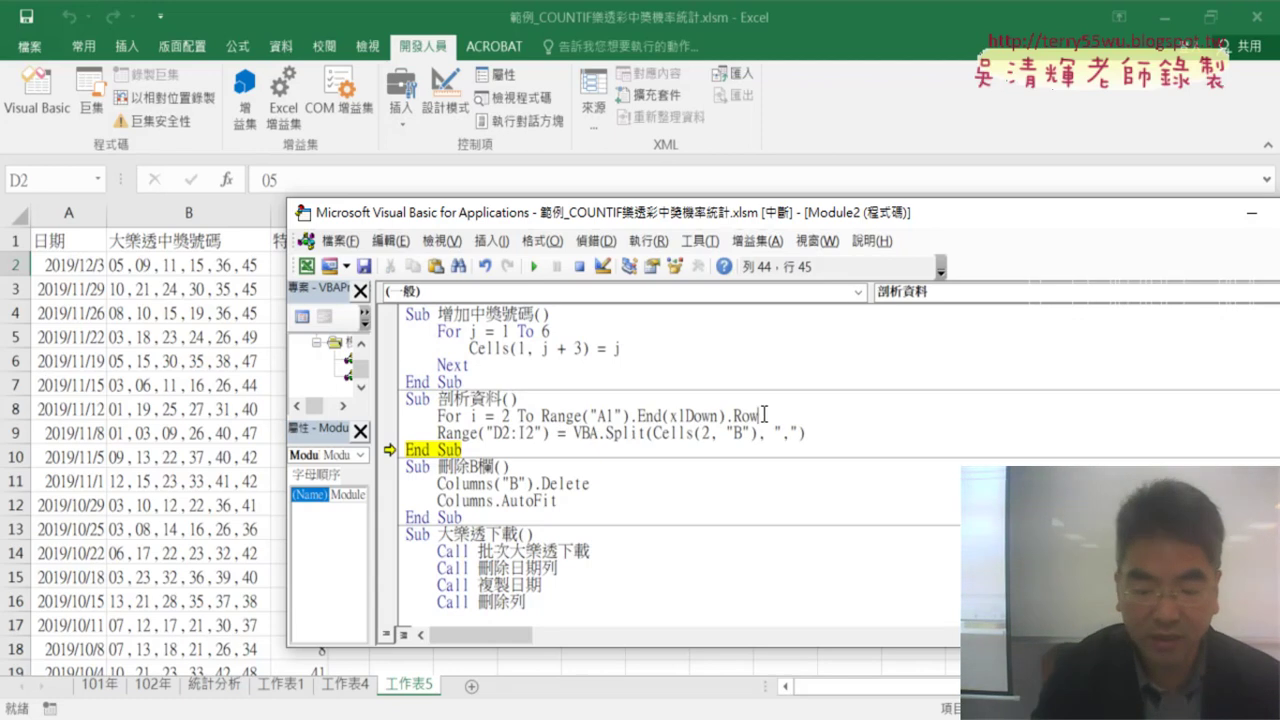
key(Return)
key(Return)
text(next)
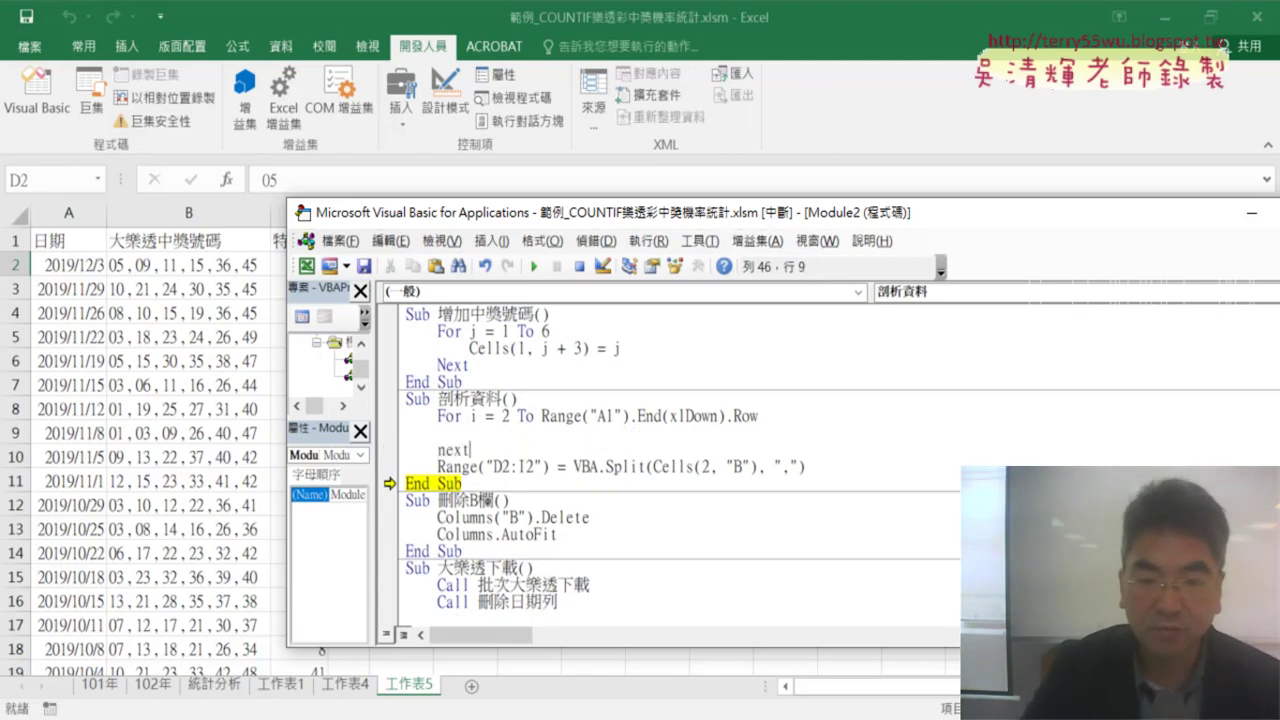
mouse_move(832, 474)
mouse_down()
mouse_move(437, 466)
mouse_move(446, 440)
mouse_up()
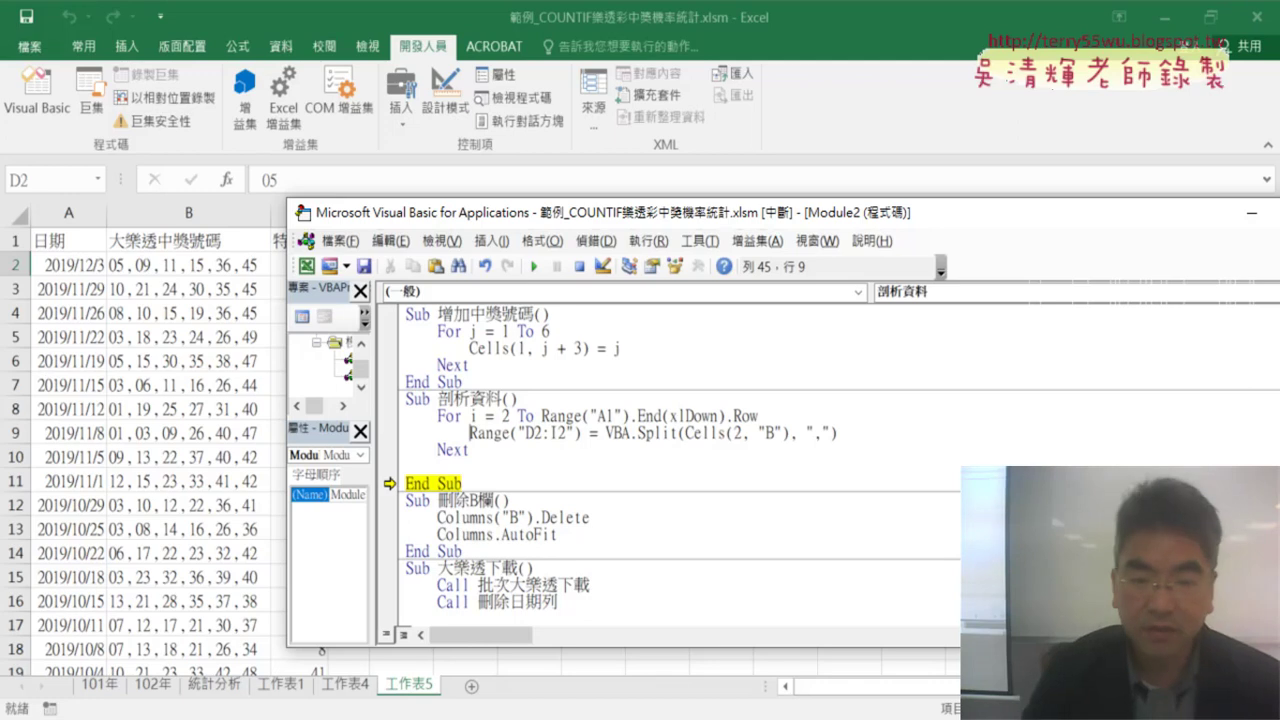
click(480, 455)
key(Delete)
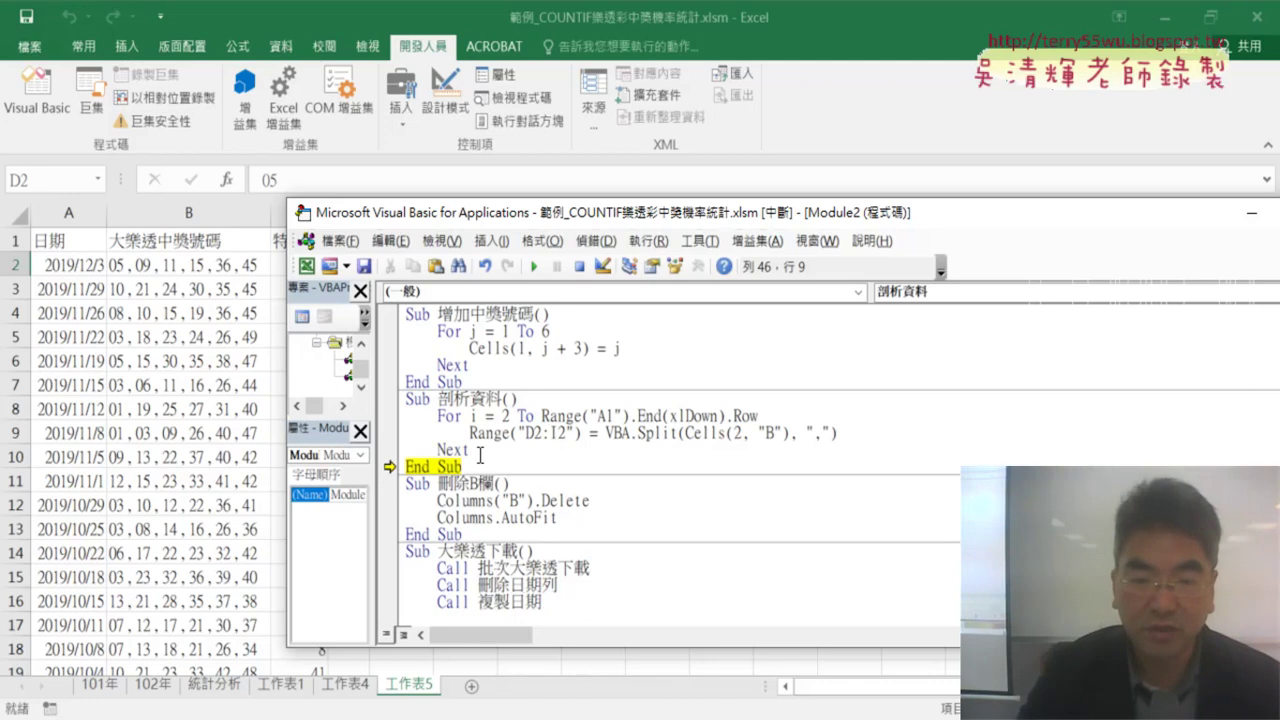
key(shift+Right)
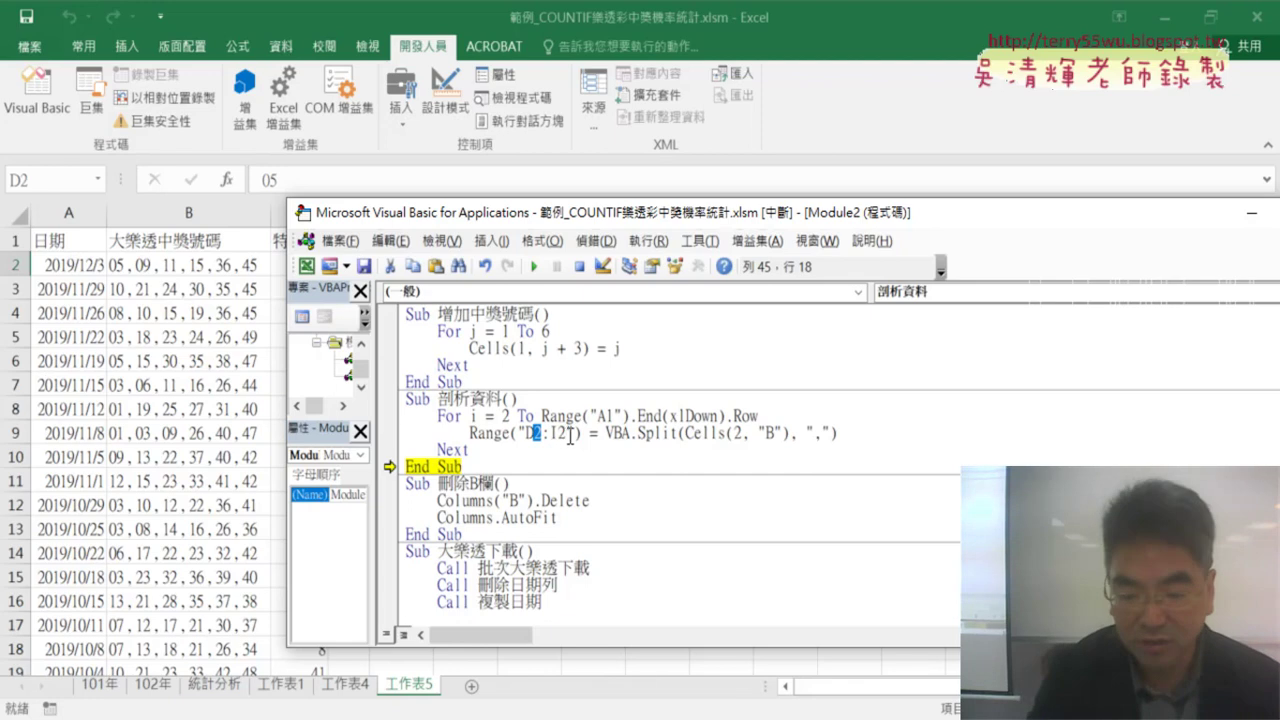
Change the target to Range("D" & i & ":I" & i) so it follows loop row i
text("&&")
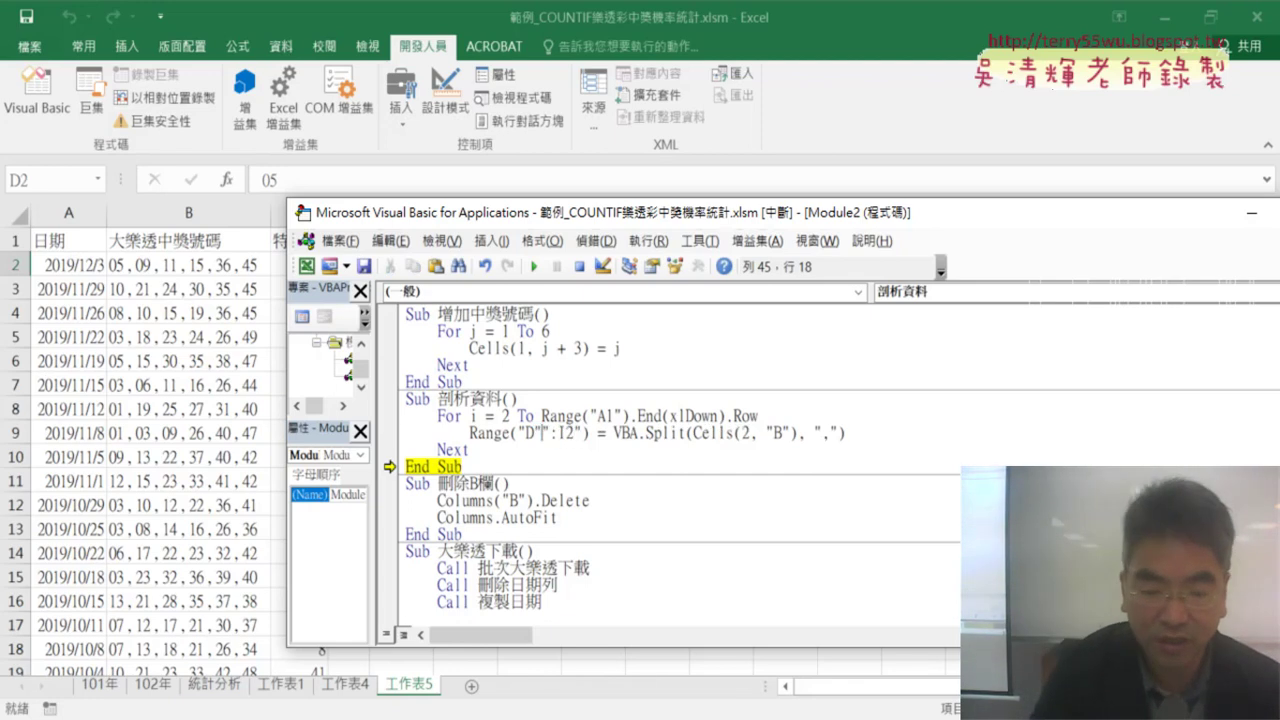
key(Left)
text(&)
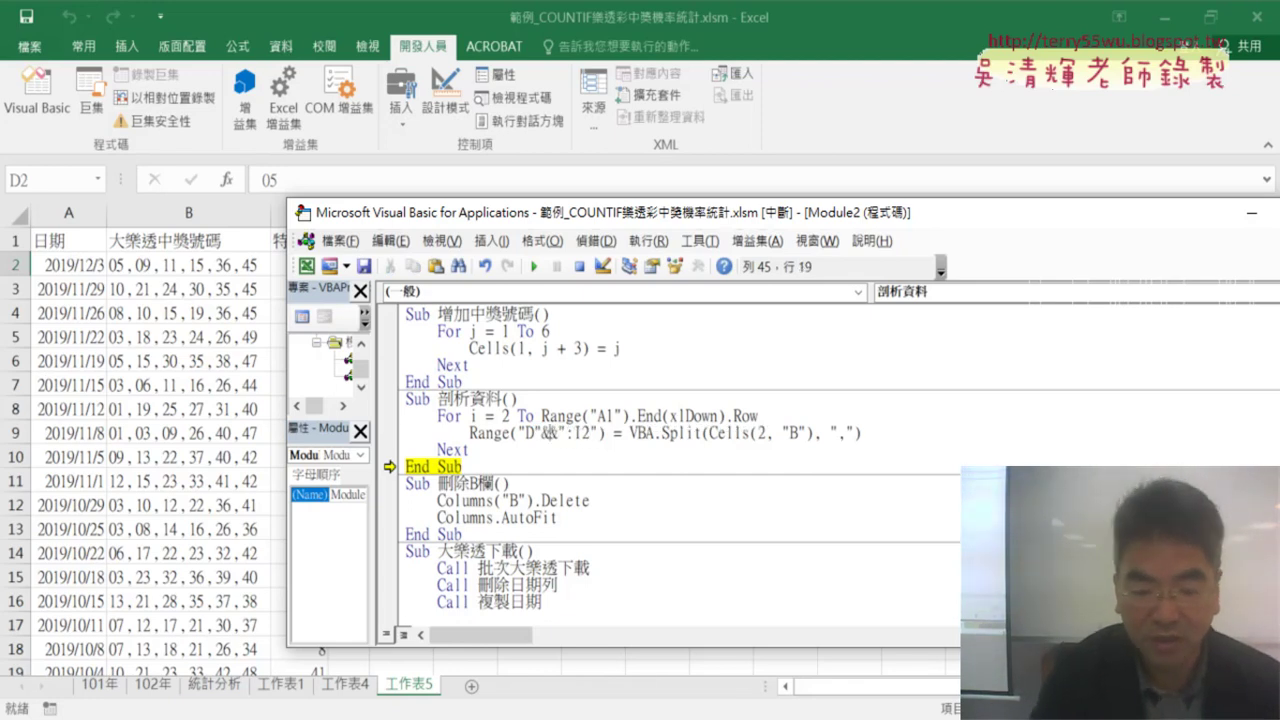
text(i)
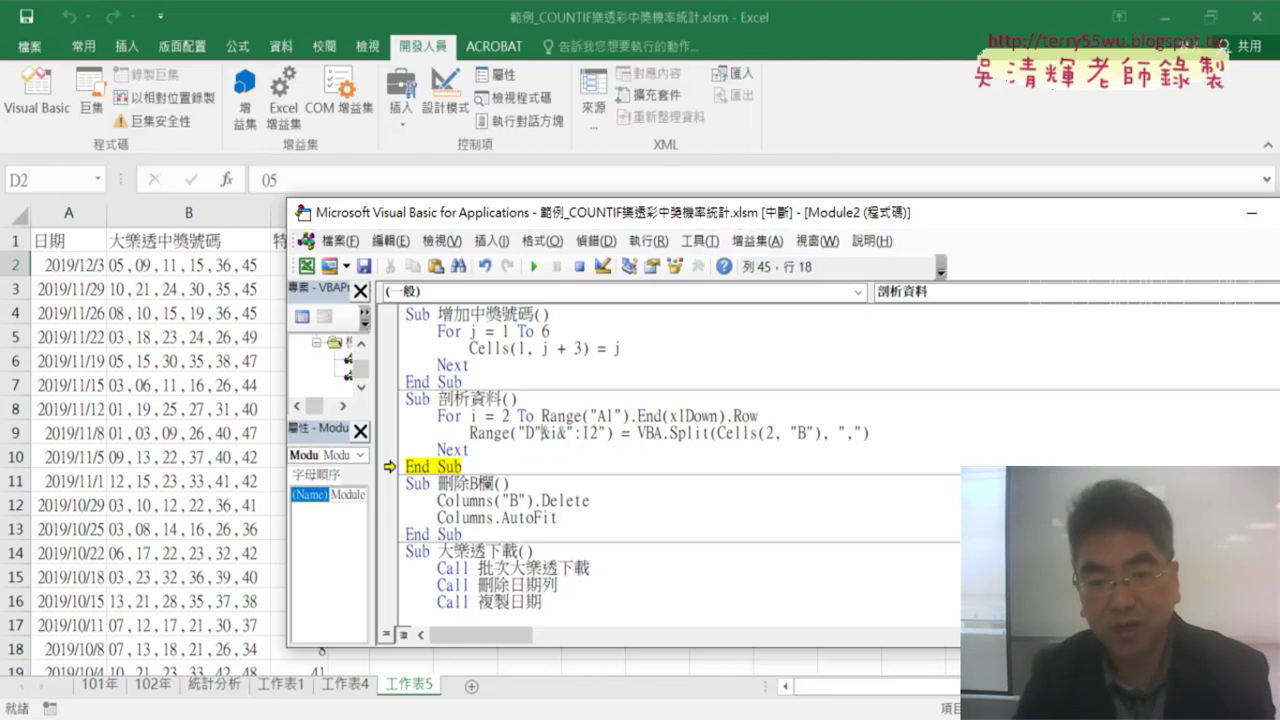
key(Right)
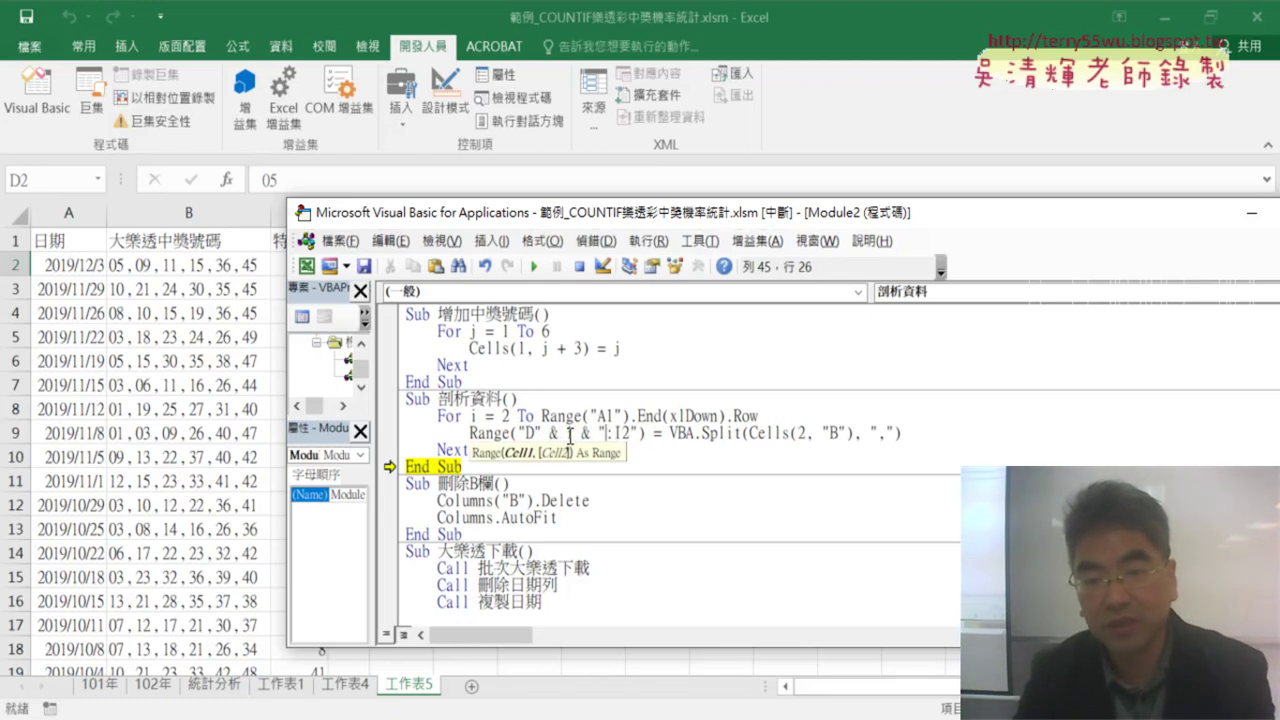
key(Right)
key(Right)
key(Right)
key(BackSpace)
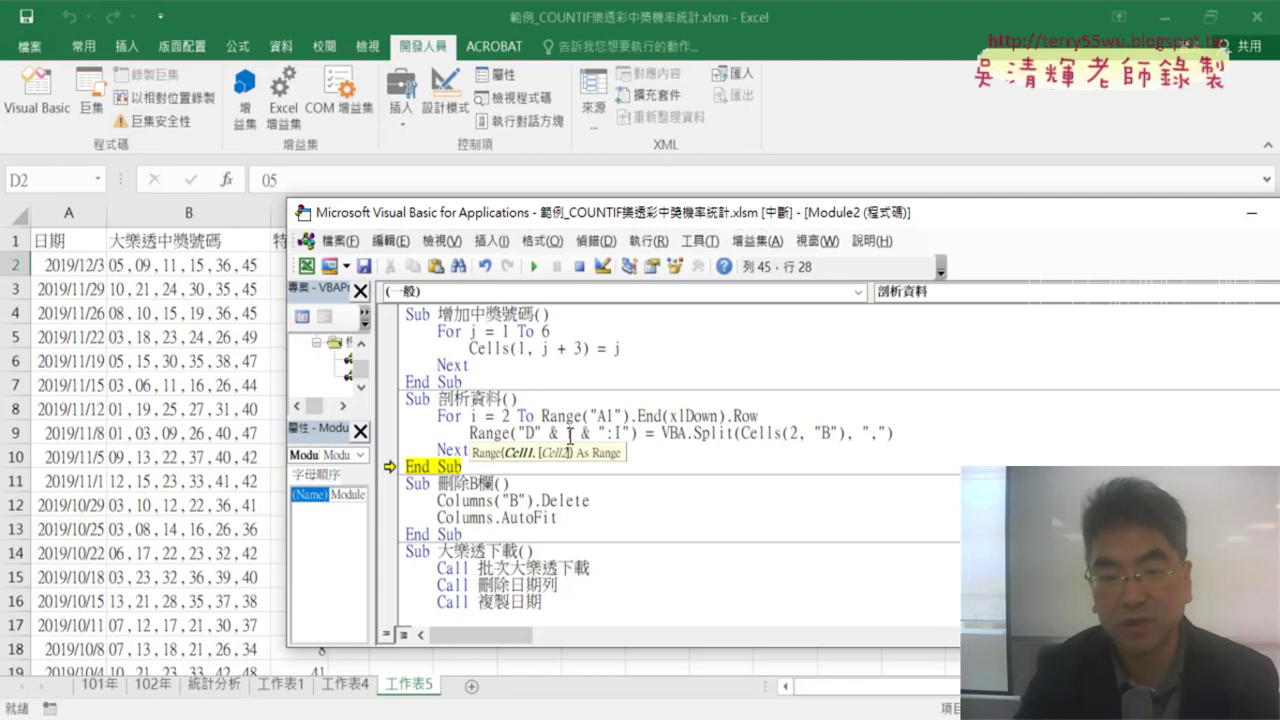
text(& )
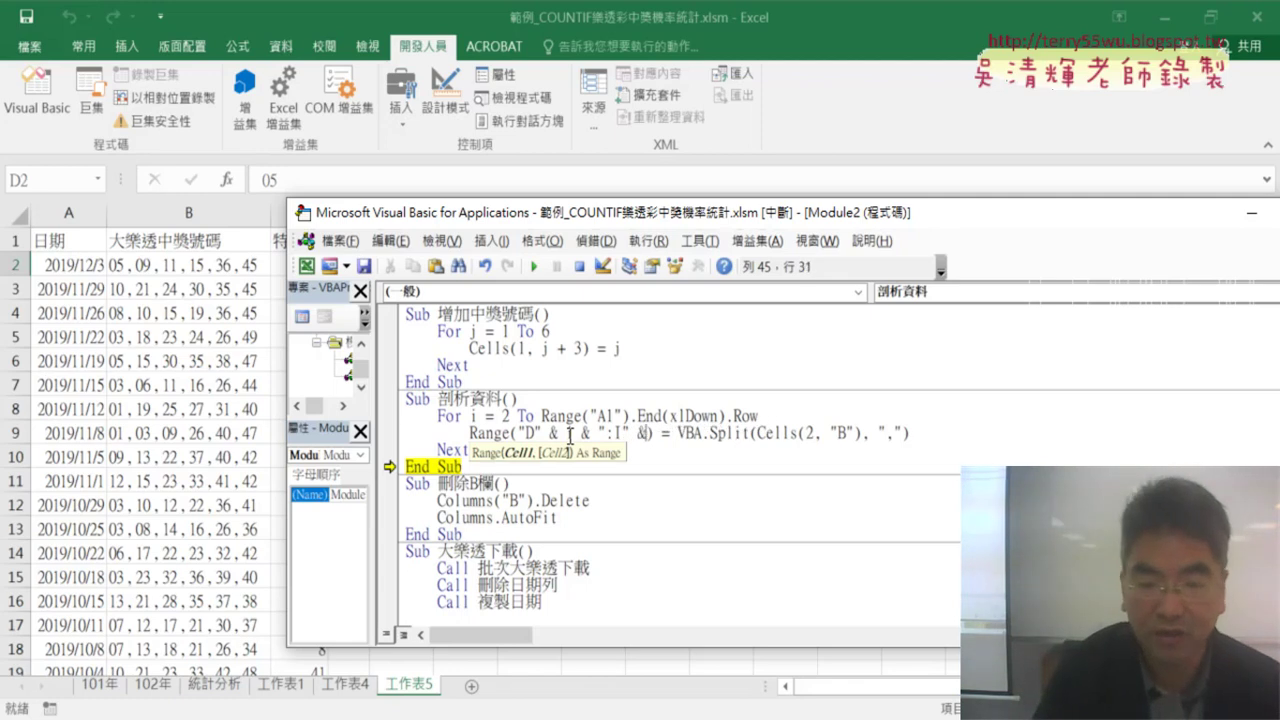
text(i)
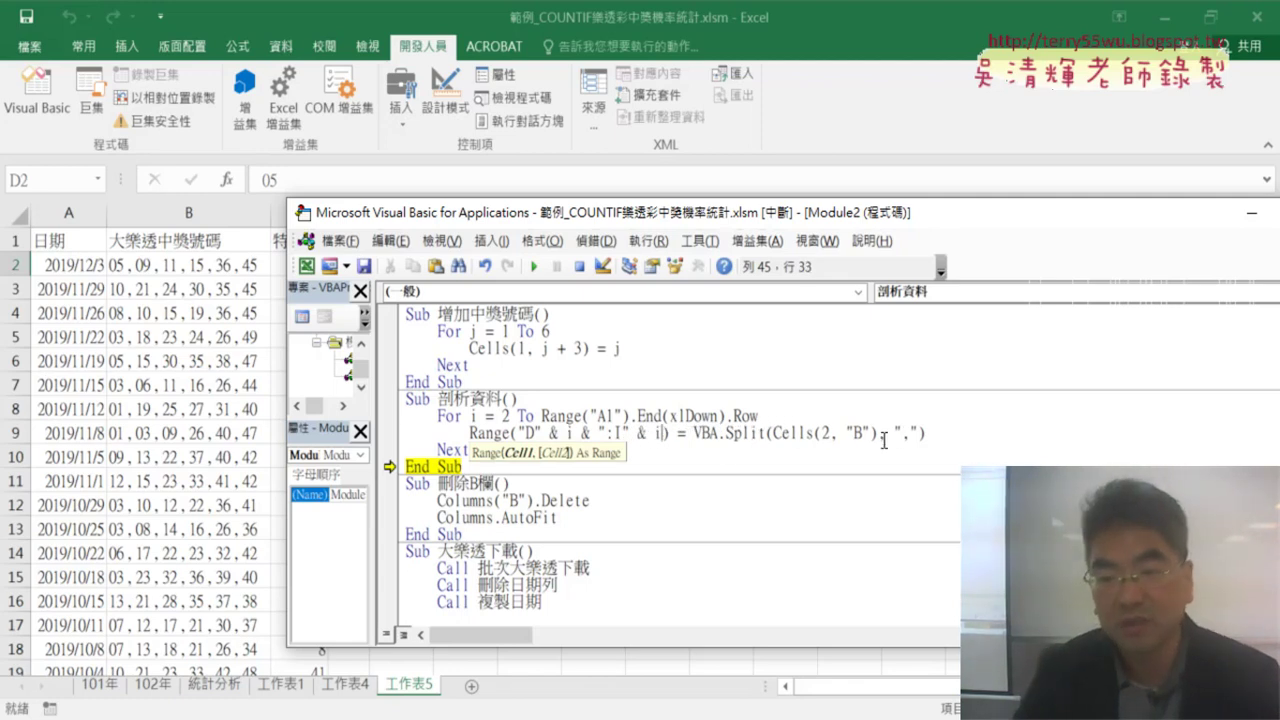
double_click(825, 433)
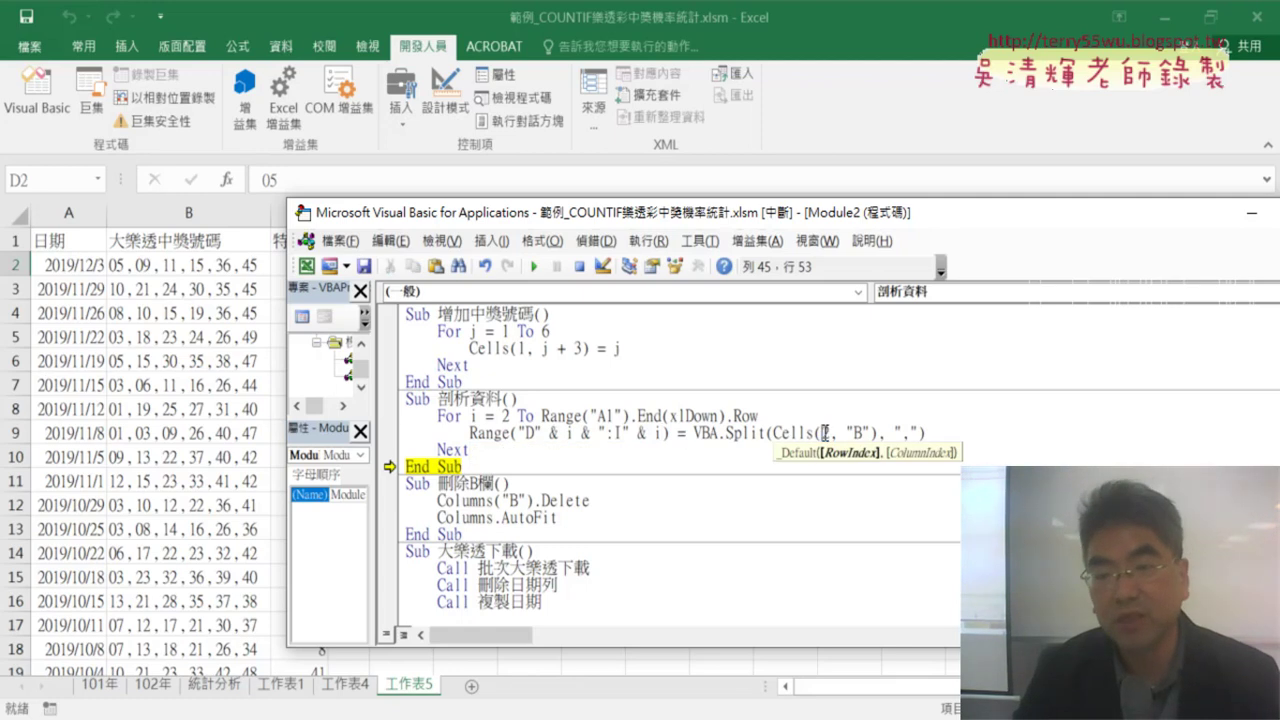
click(831, 433)
text(2)
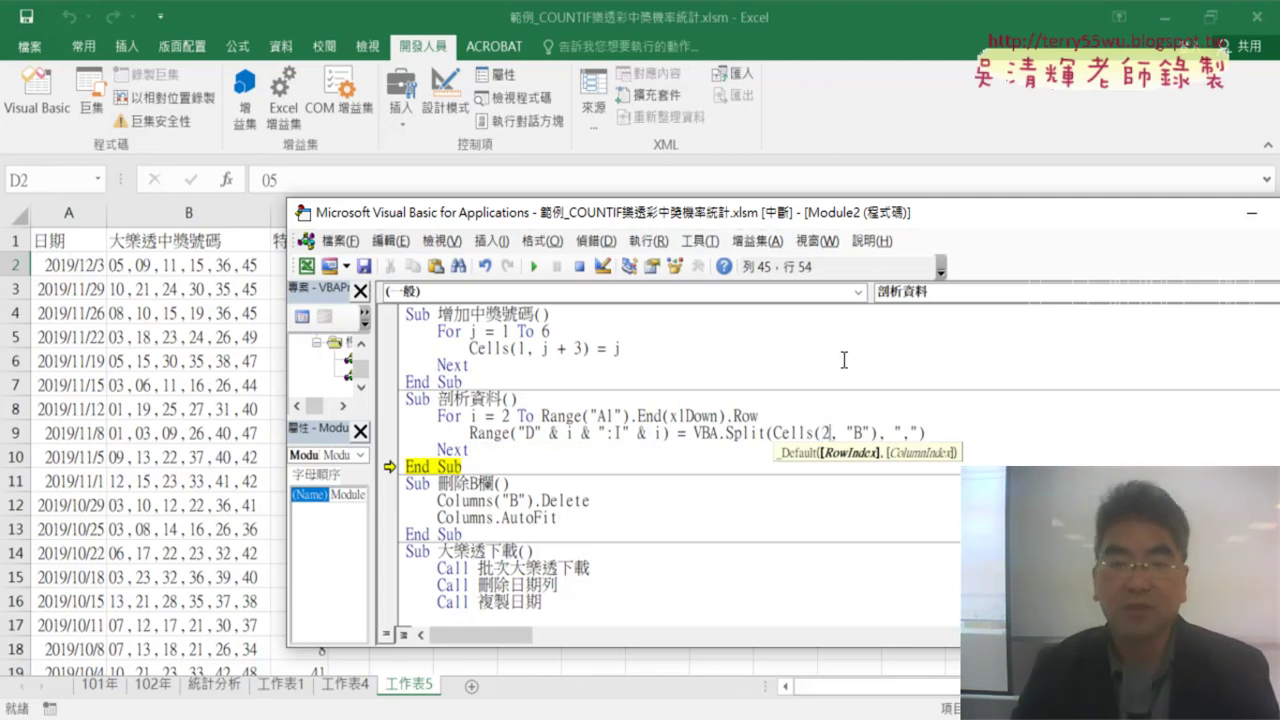
Continue the paused macro run to its end, checking D2:I2 beside the editor
drag(538, 220, 976, 206)
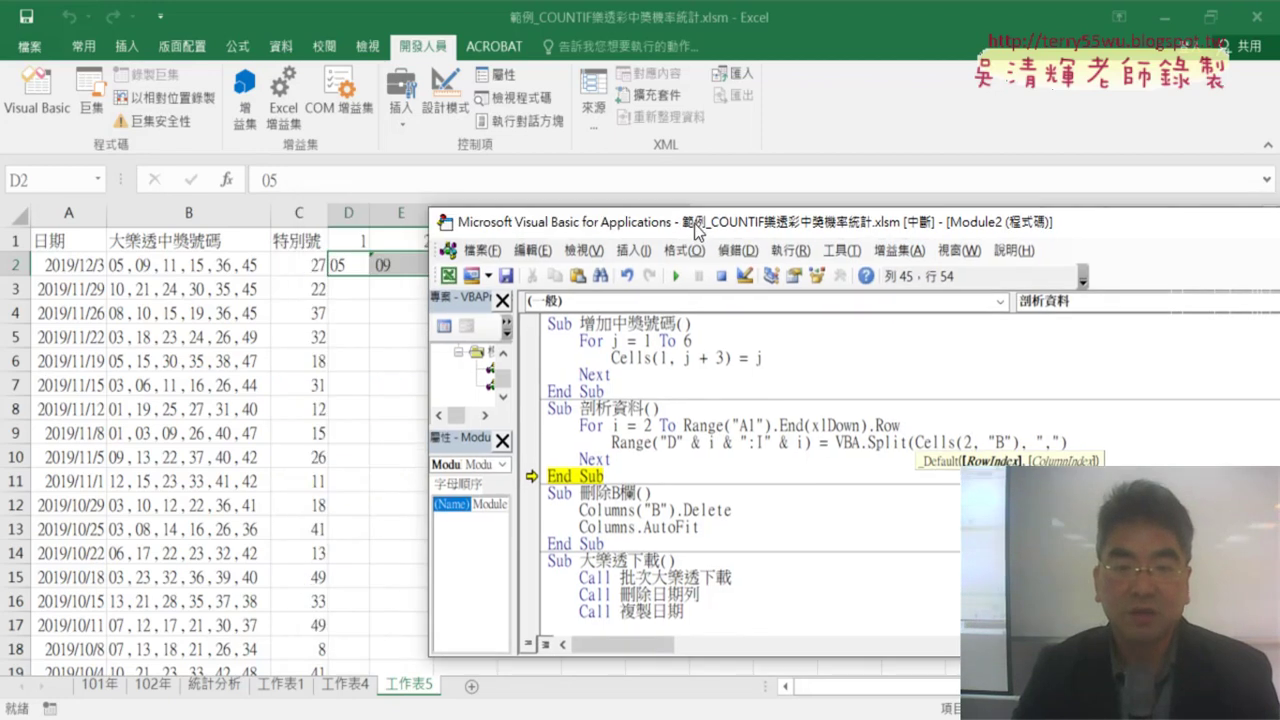
click(988, 421)
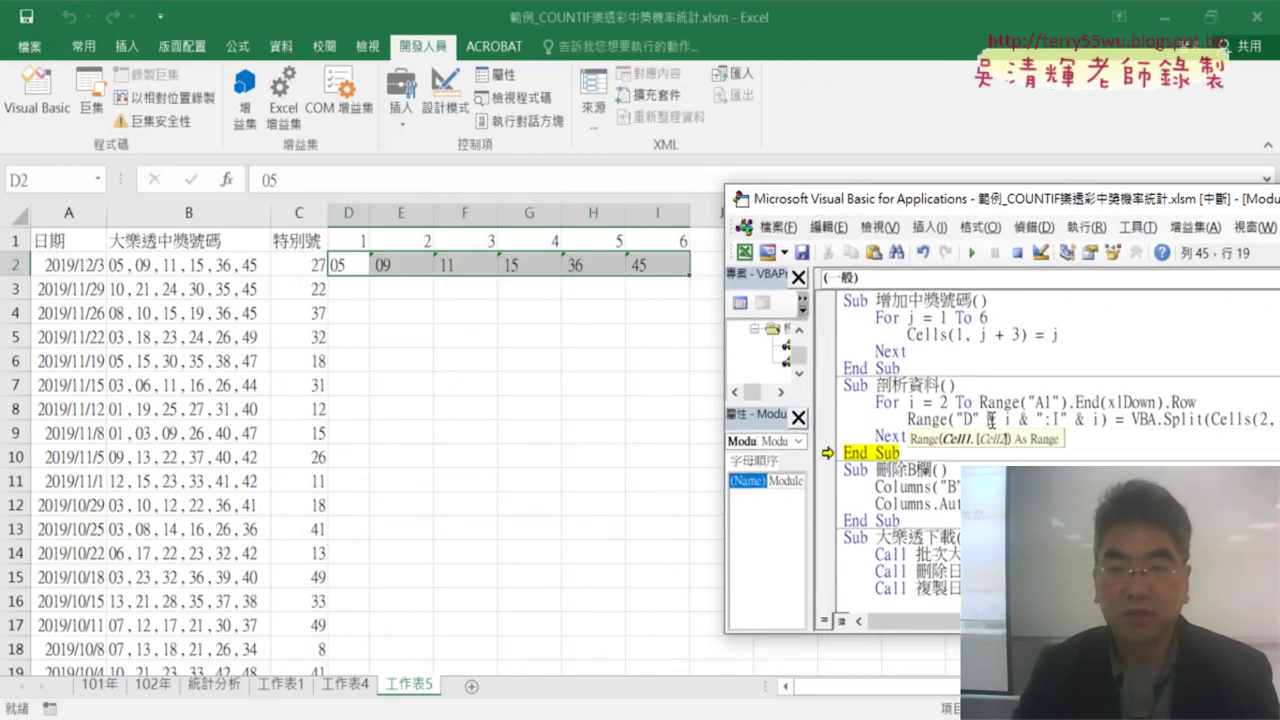
click(971, 255)
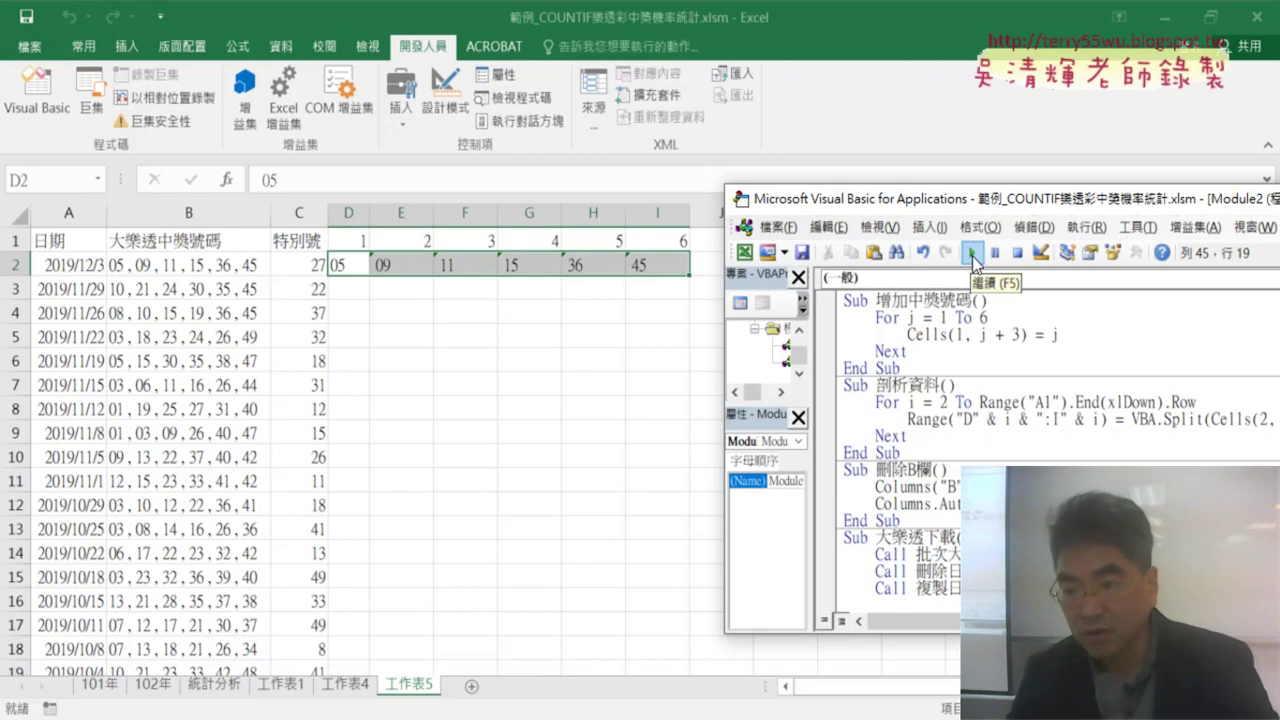
drag(965, 199, 599, 181)
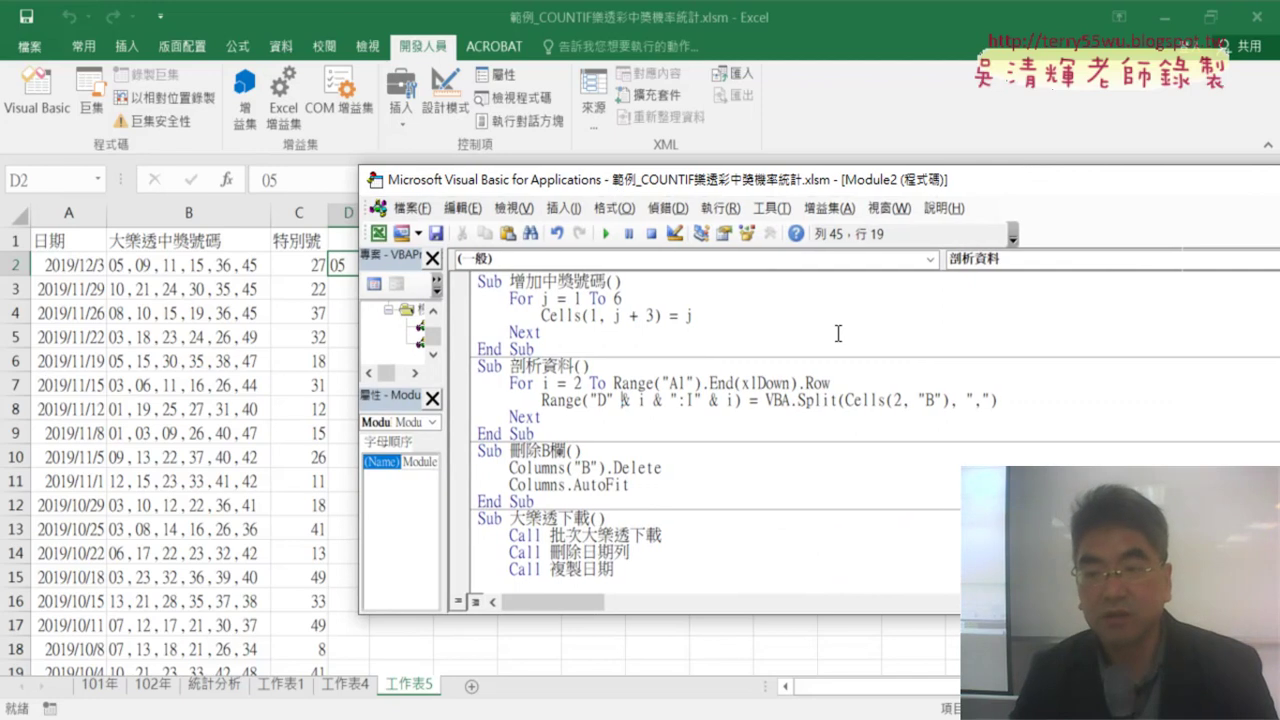
Change Cells(2, "B") to Cells(i, "B") so each row splits its own numbers
double_click(899, 399)
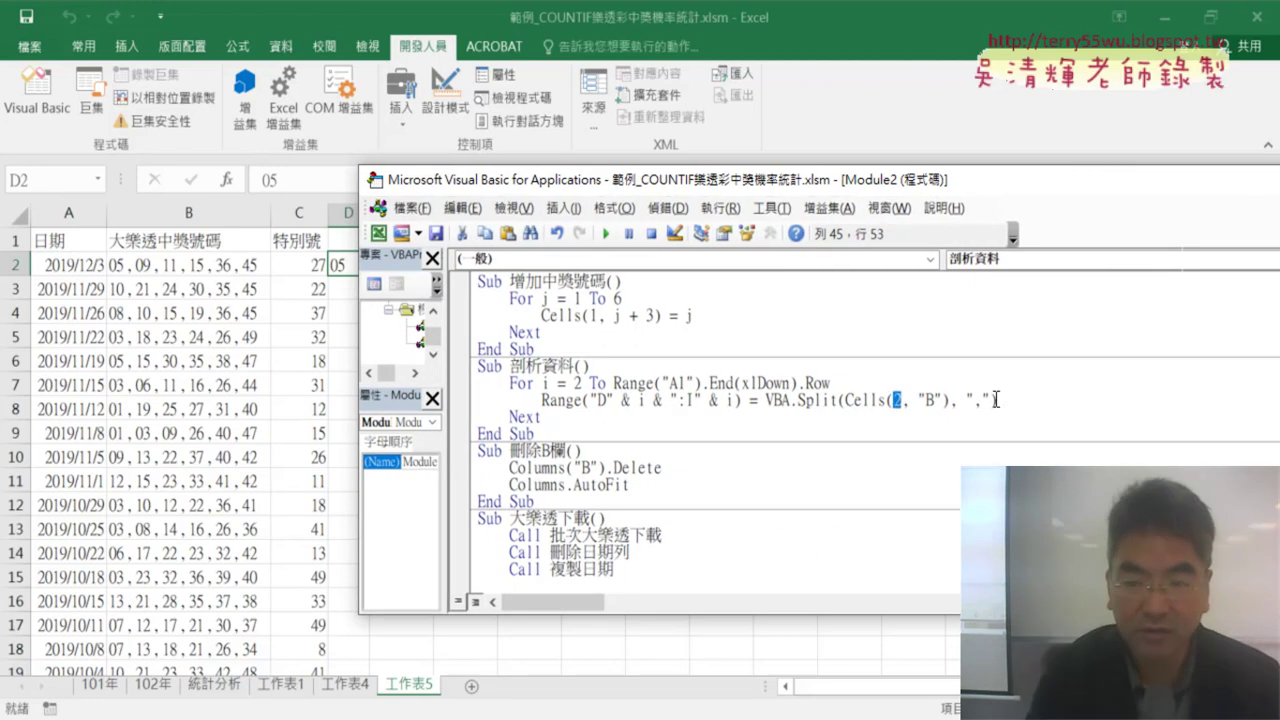
text(i)
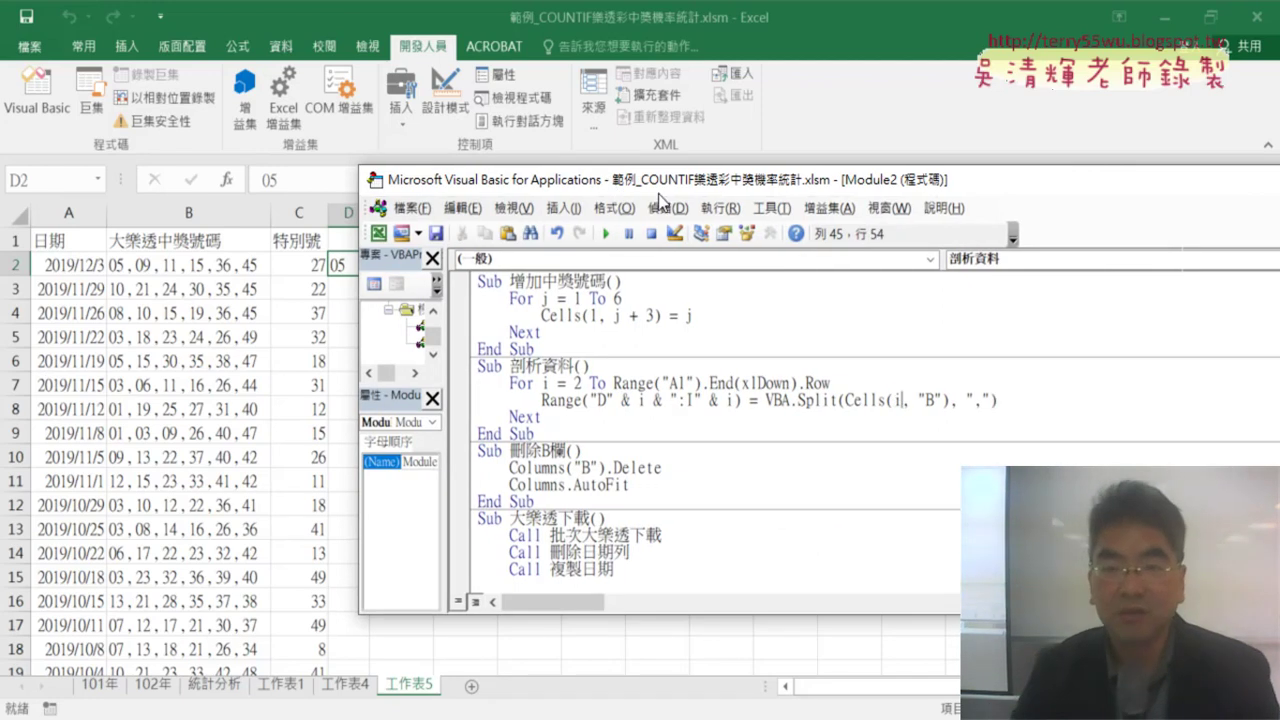
drag(661, 188, 1005, 208)
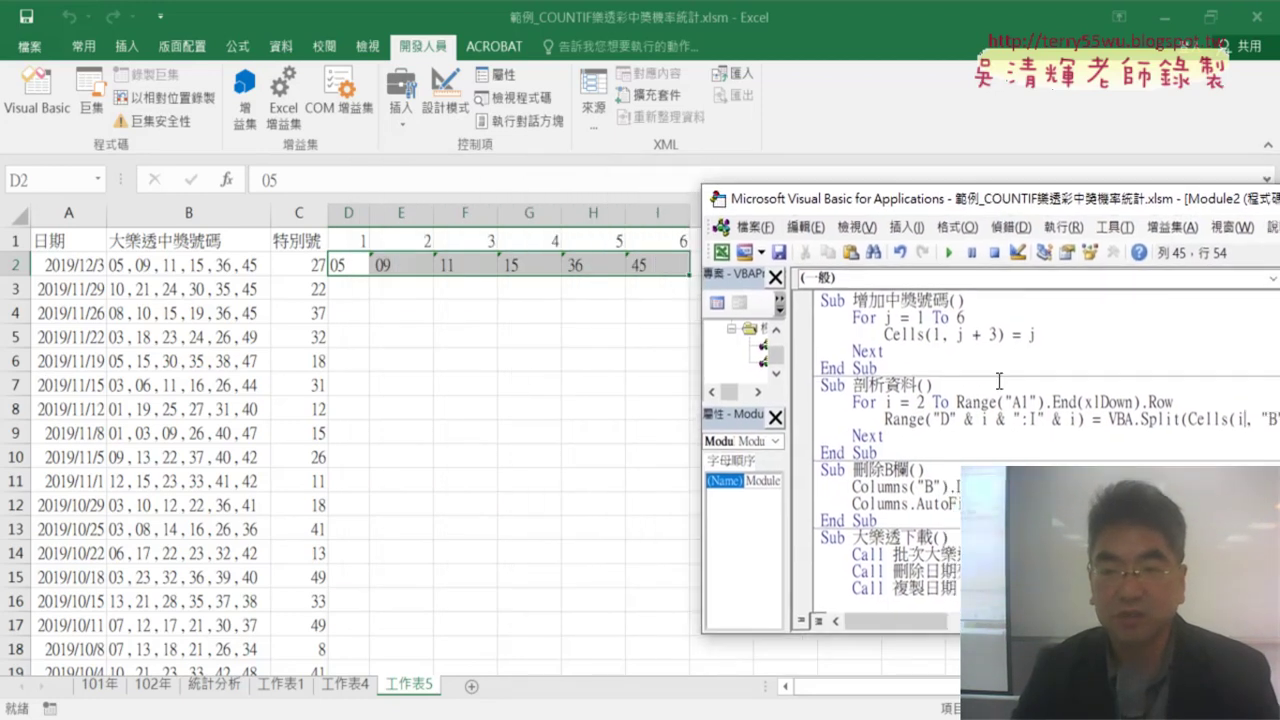